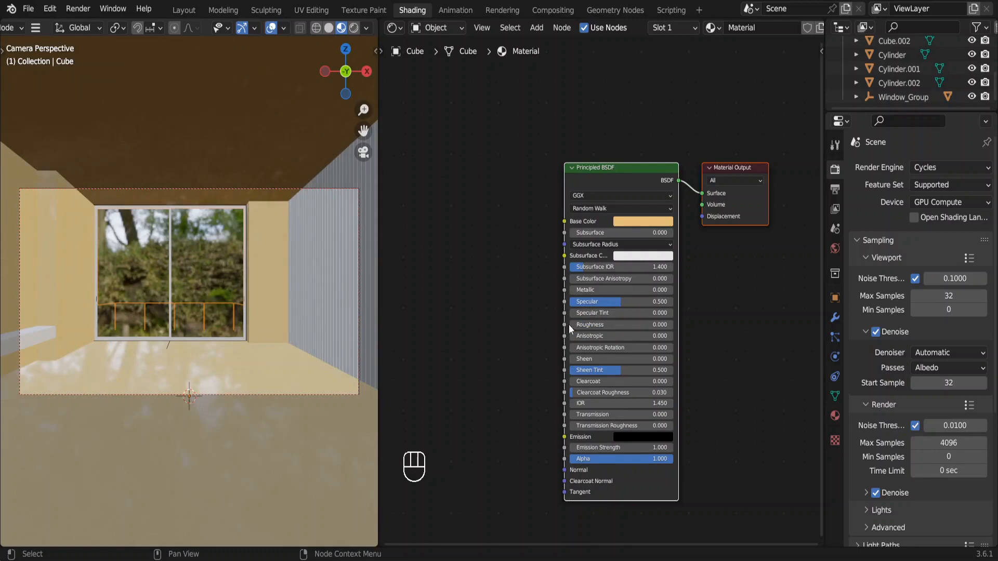
# Set the Metallic value of the Cube's Principled BSDF to 1.000.
pyautogui.scroll(1, 598, 290)
pyautogui.scroll(2, 599, 288)
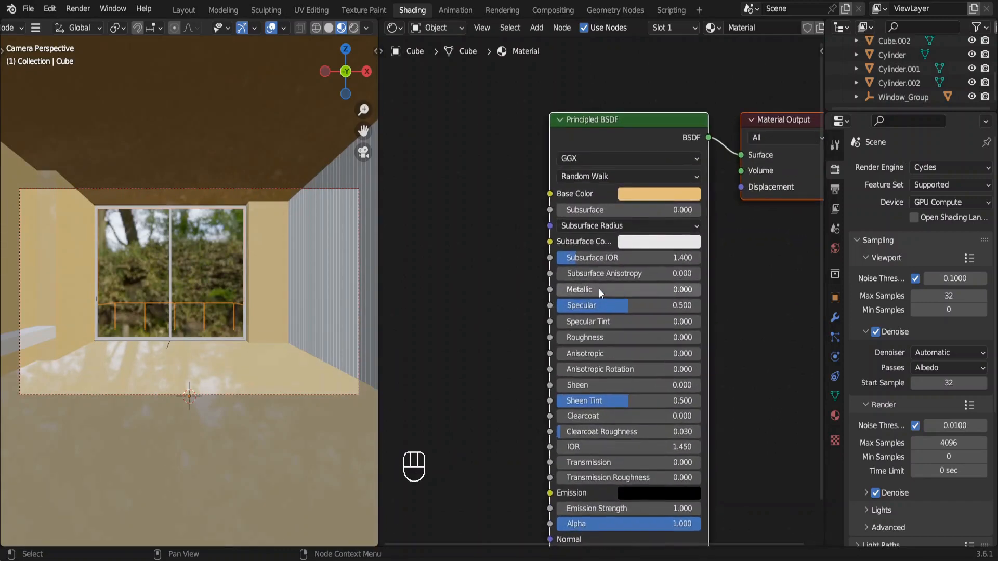
pyautogui.moveTo(568, 241); pyautogui.dragTo(691, 242)
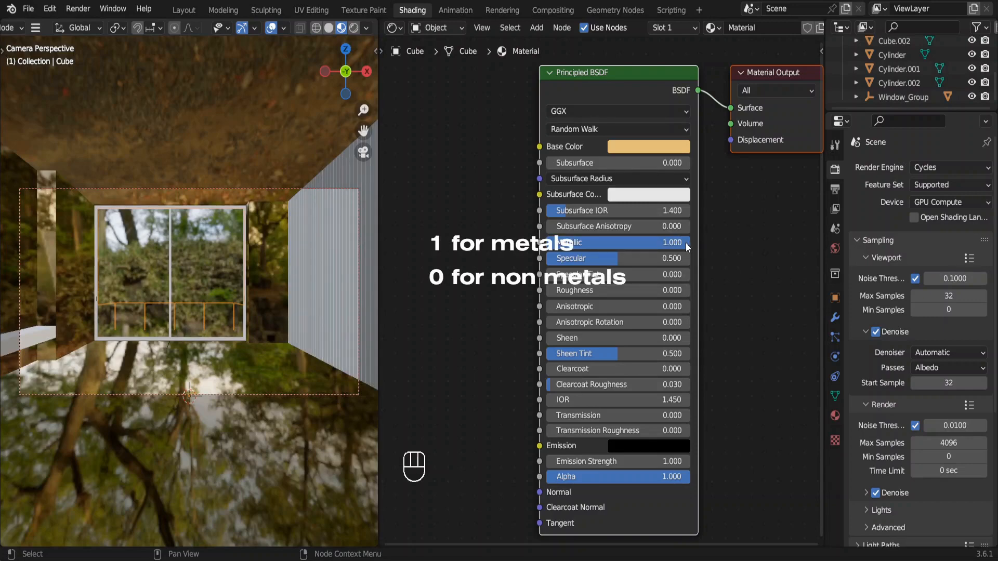
pyautogui.moveTo(685, 242); pyautogui.dragTo(691, 242)
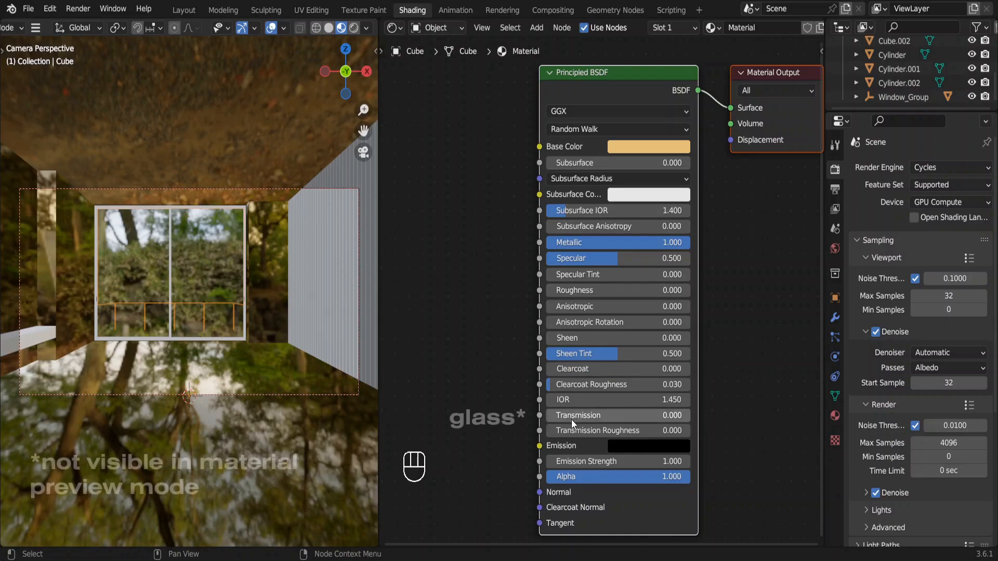
# Raise the Principled BSDF's Transmission to 1.000 and return it to 0.000.
pyautogui.moveTo(572, 416); pyautogui.dragTo(691, 416)
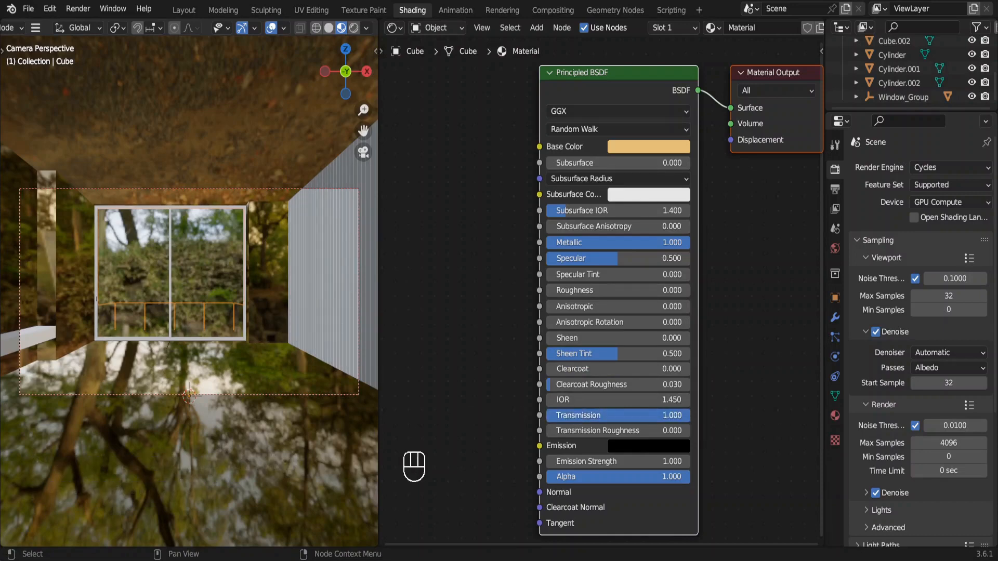
pyautogui.moveTo(676, 416); pyautogui.dragTo(546, 416)
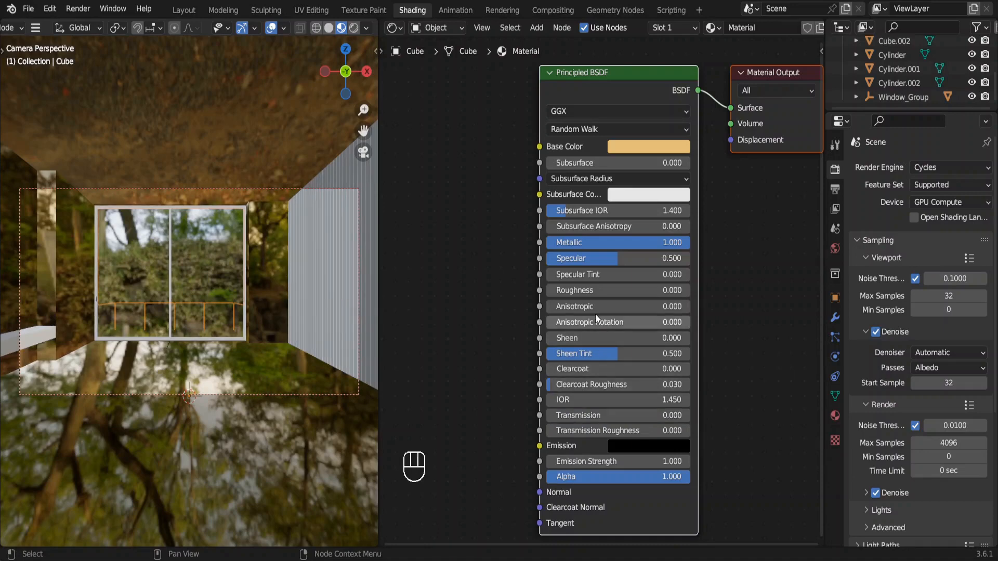
# Undo the trial changes to the Cube's Principled BSDF, including base color, metallic and roughness.
pyautogui.hotkey('ctrl', 'z')
pyautogui.hotkey('ctrl', 'z')
pyautogui.hotkey('ctrl', 'z')
pyautogui.hotkey('ctrl', 'z')
pyautogui.hotkey('ctrl', 'z')
pyautogui.hotkey('ctrl', 'z')
pyautogui.hotkey('ctrl', 'z')
pyautogui.hotkey('ctrl', 'z')
pyautogui.hotkey('ctrl', 'z')
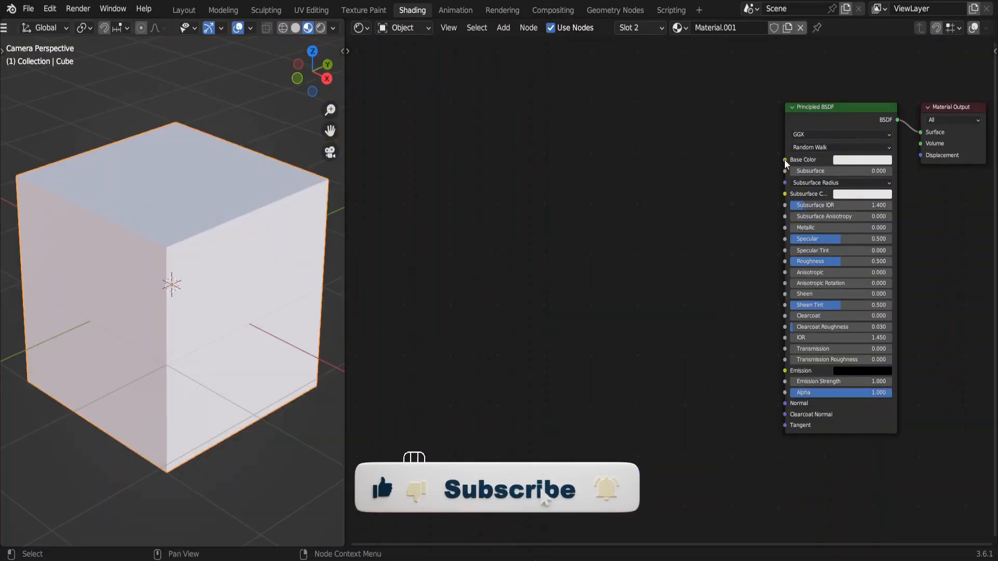
# Add an Image Texture node feeding the Base Color of Material.001 and load the brick image Bricks018_2K_Color.jpg.
pyautogui.moveTo(784, 160); pyautogui.dragTo(700, 86)
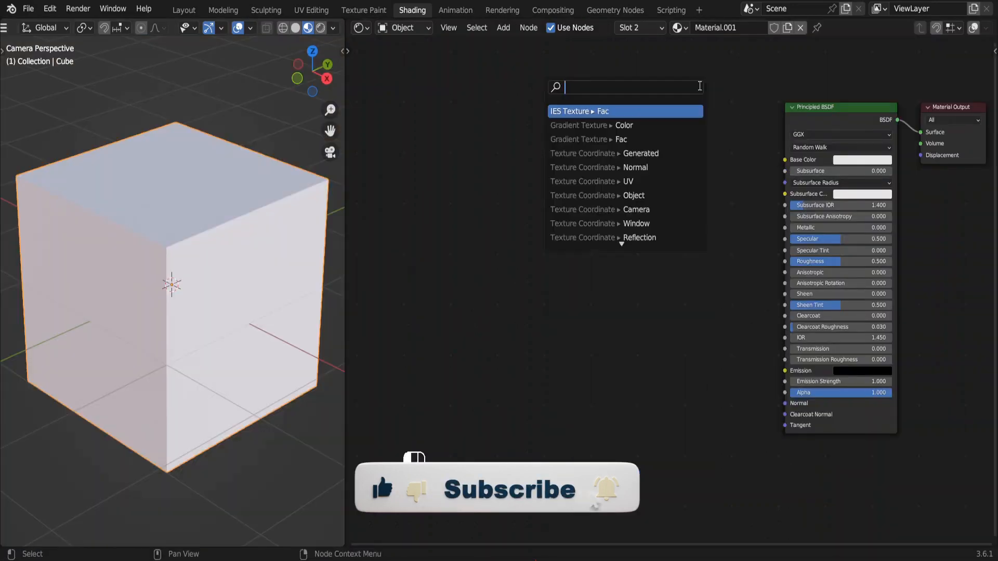
pyautogui.write('image')
pyautogui.press('Return')
pyautogui.click(685, 65)
pyautogui.click(665, 98)
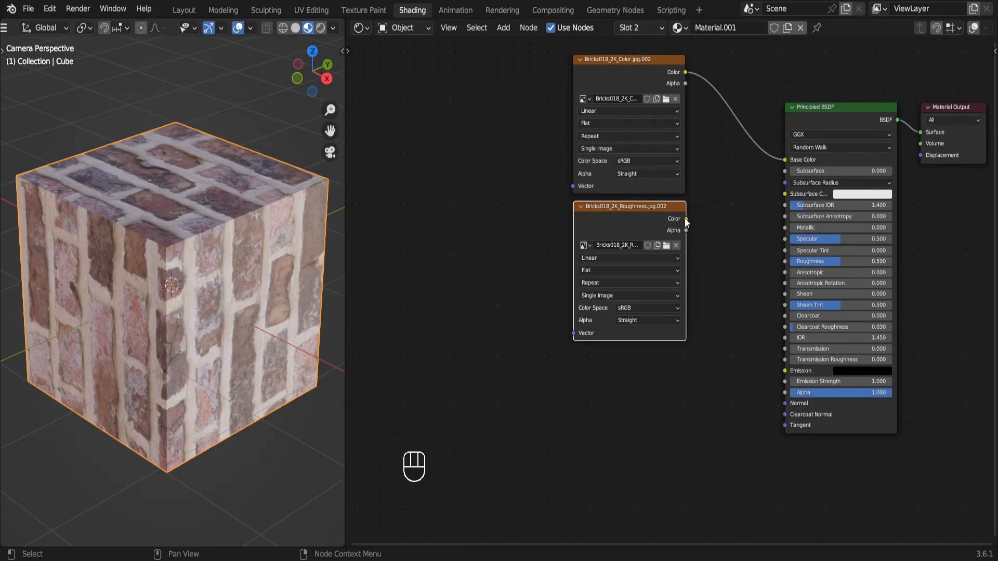
# Link the brick roughness texture's Color to Roughness and the third image texture's Color to Normal.
pyautogui.moveTo(685, 218); pyautogui.dragTo(786, 261)
pyautogui.moveTo(686, 382); pyautogui.dragTo(784, 402)
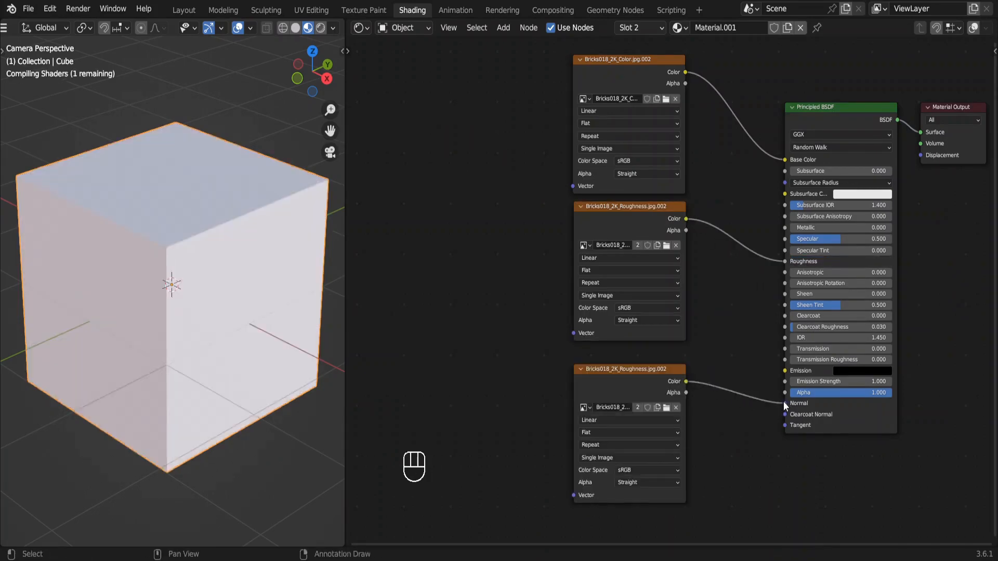
# Add a Normal Map node beside the third image texture.
pyautogui.hotkey('shift', 'a')
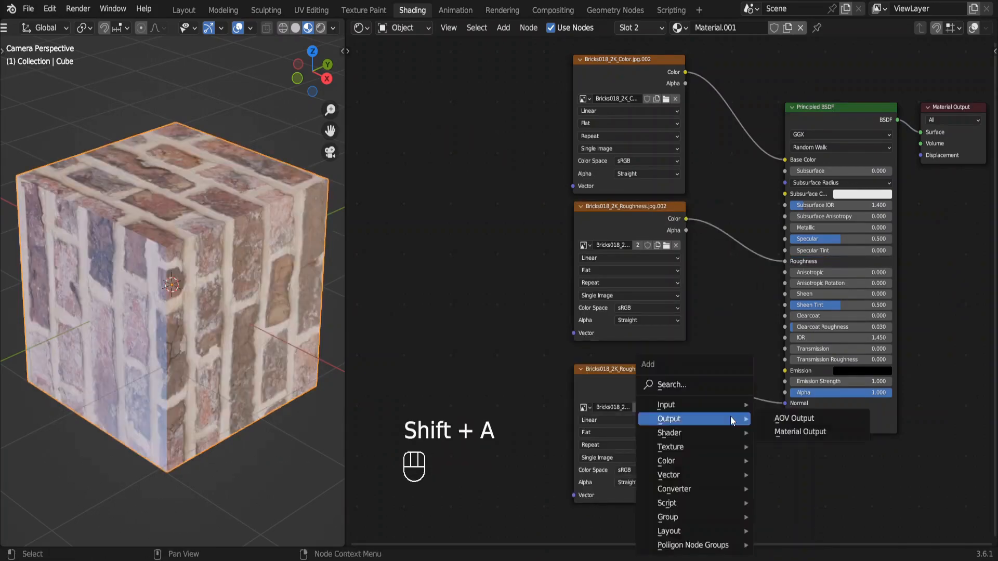
pyautogui.click(693, 381)
pyautogui.write('normal')
pyautogui.press('Down')
pyautogui.press('Return')
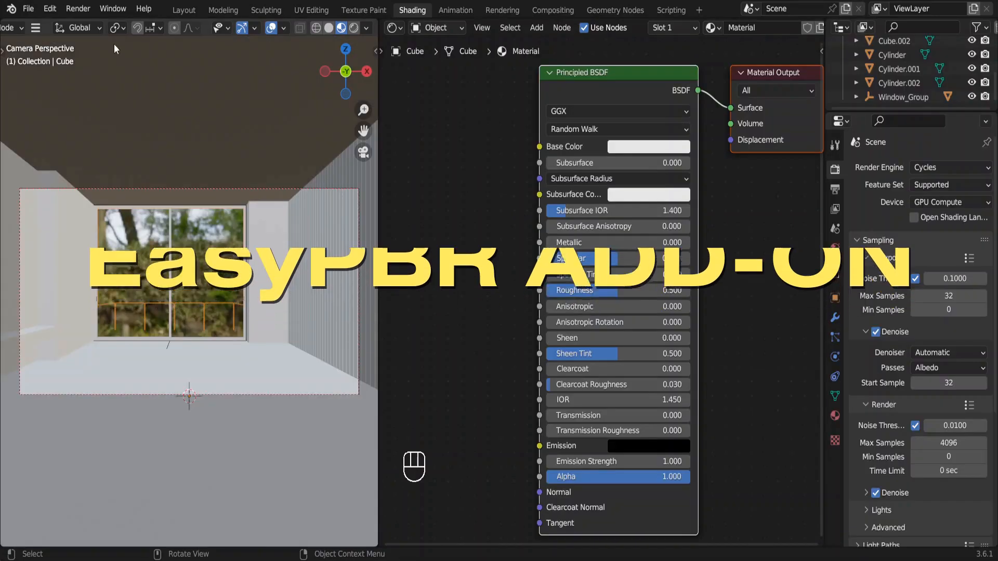
# Install the add-on EasyPBR__0.9.1__Beta.zip from the Easy PBR folder through the Blender preferences.
pyautogui.click(54, 9)
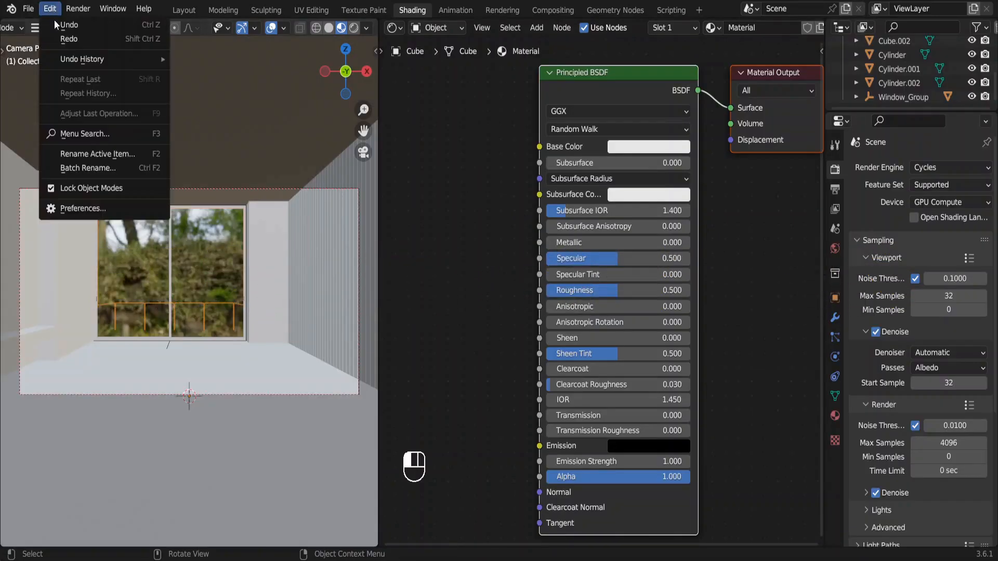
pyautogui.click(115, 204)
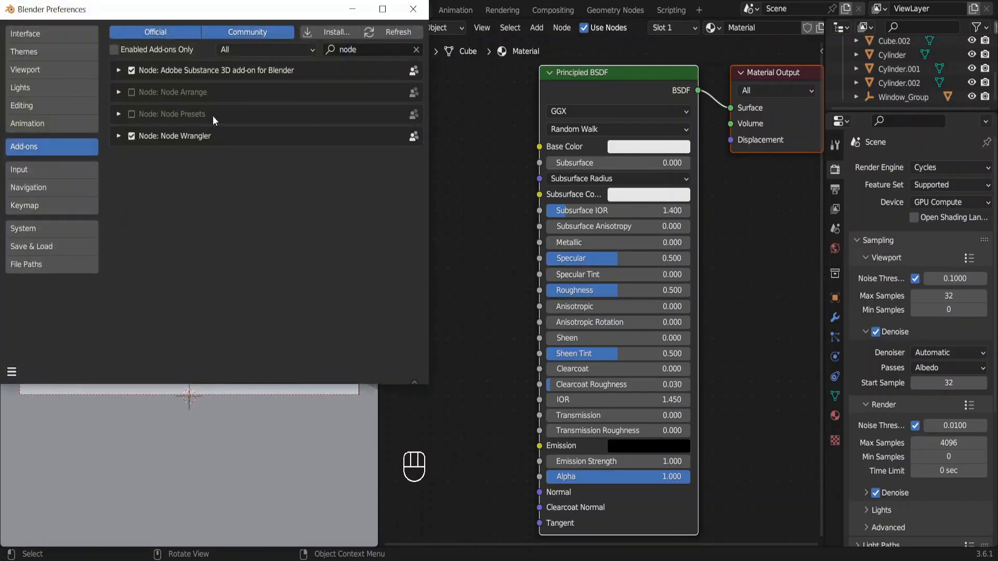
pyautogui.click(322, 32)
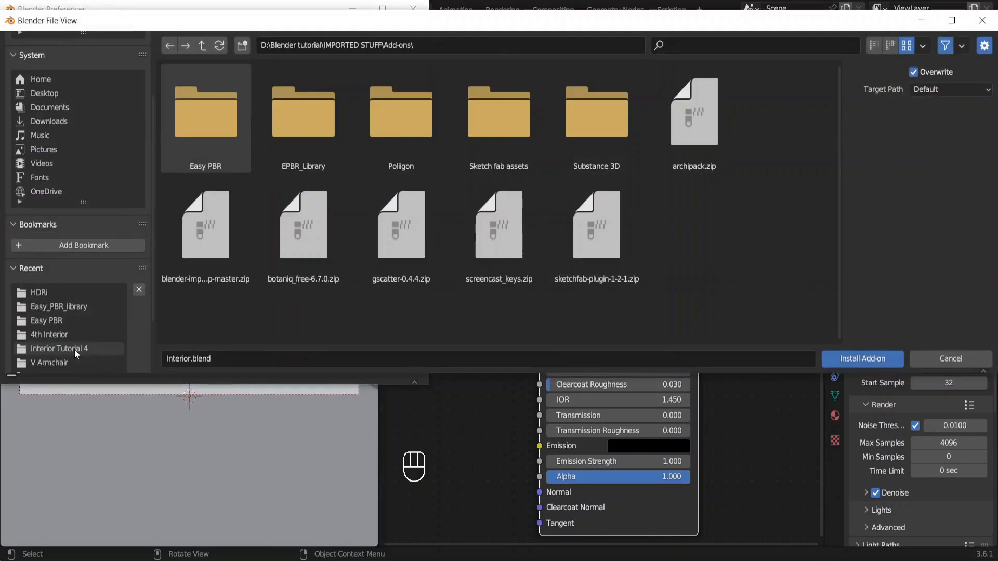
pyautogui.doubleClick(220, 108)
pyautogui.click(221, 109)
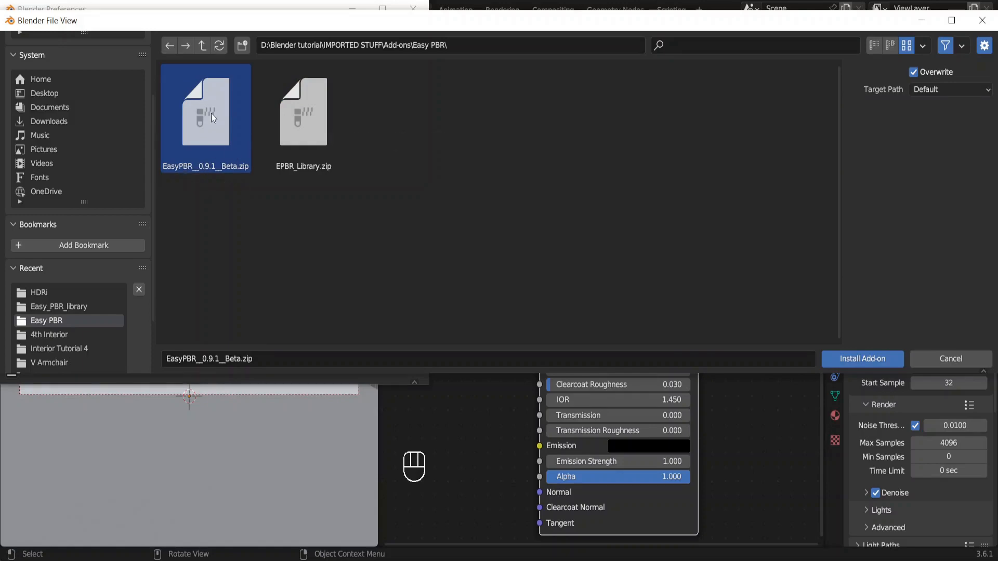
pyautogui.doubleClick(211, 114)
# Find the Easy PBR add-on by searching for "easy", enable it and expand its settings.
pyautogui.click(417, 49)
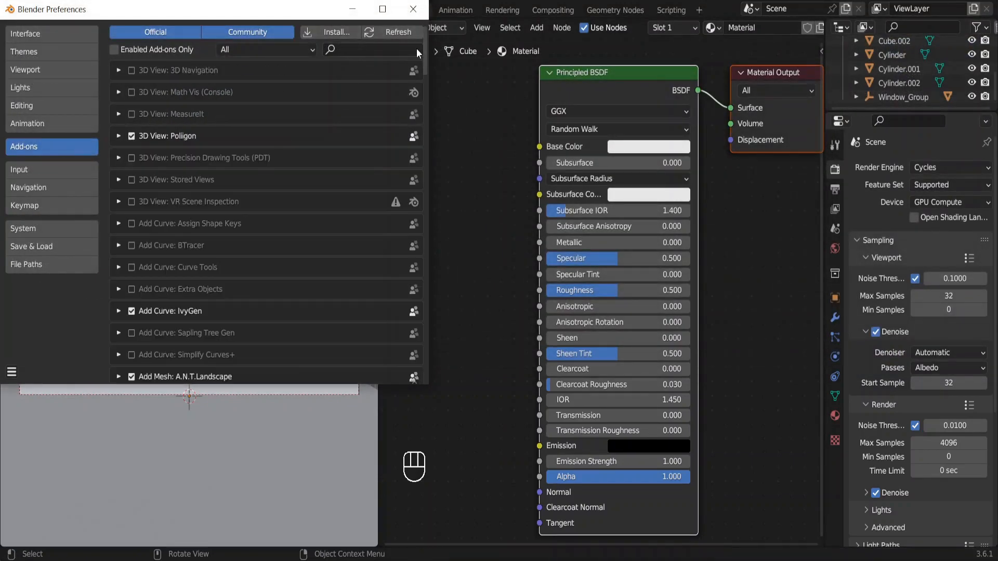
pyautogui.click(367, 46)
pyautogui.write('easy')
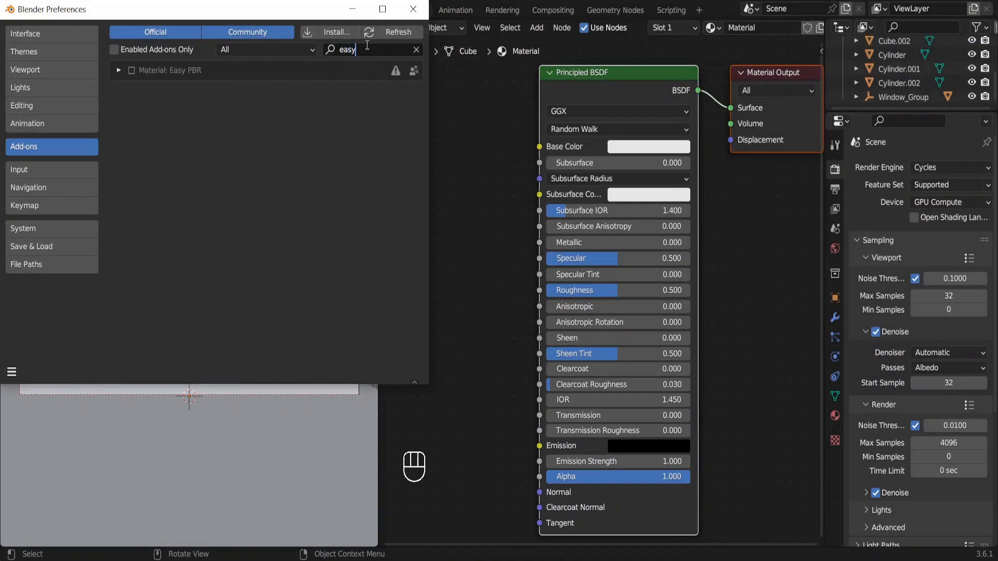
pyautogui.click(132, 71)
pyautogui.click(123, 71)
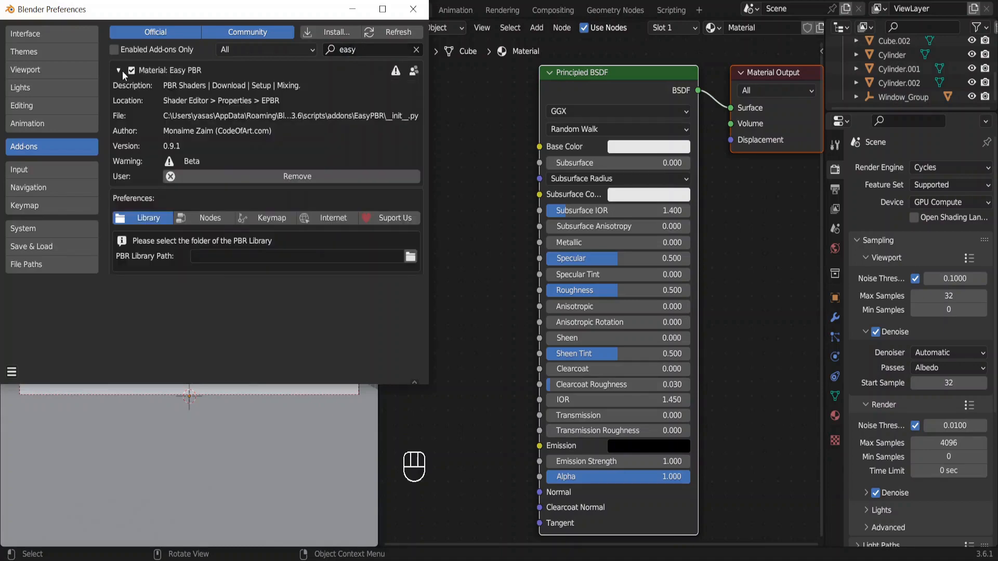
# Set the add-on's PBR Library Path to the Easy_PBR_library folder inside EPBR_Library.
pyautogui.click(411, 256)
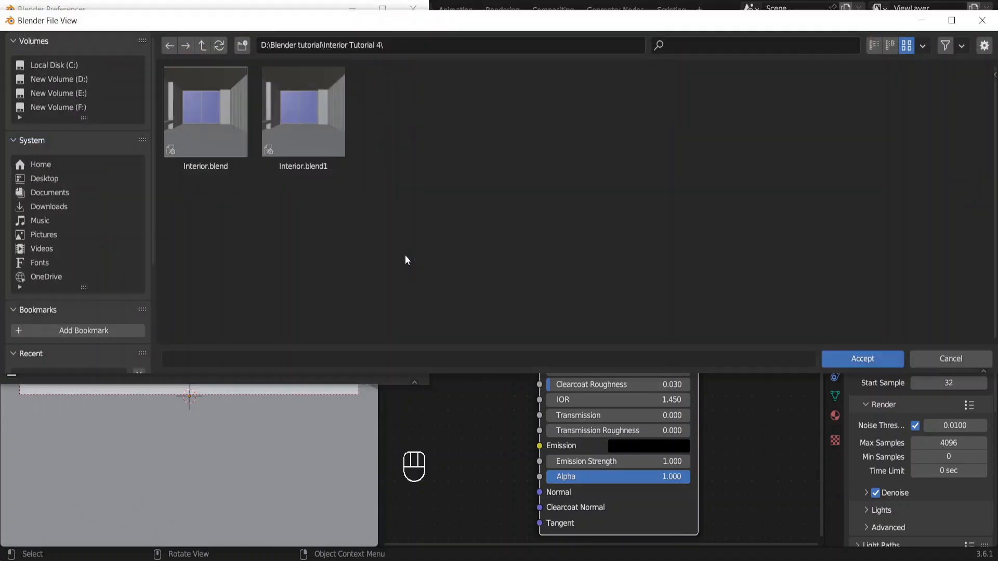
pyautogui.scroll(-2, 108, 326)
pyautogui.click(108, 324)
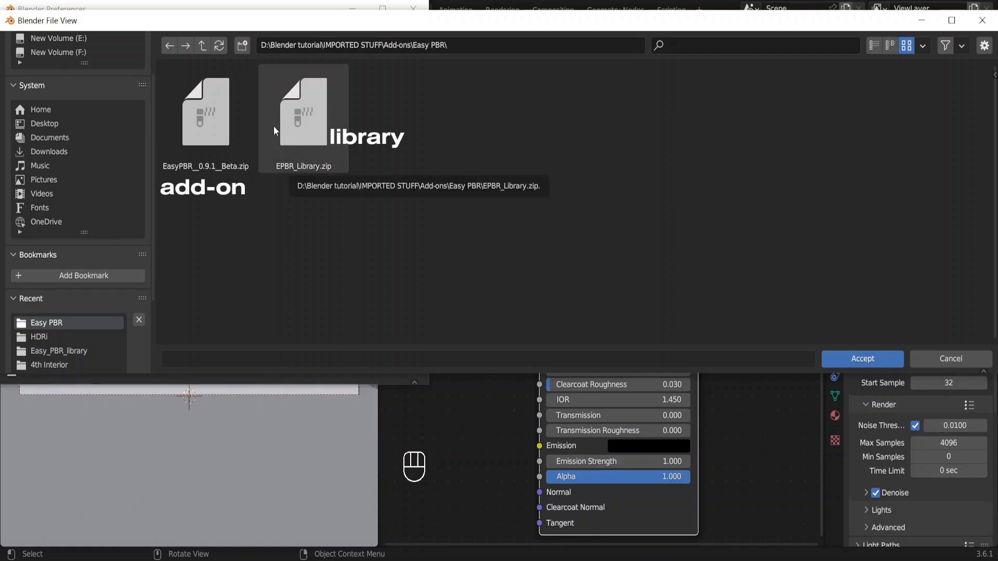
pyautogui.click(204, 46)
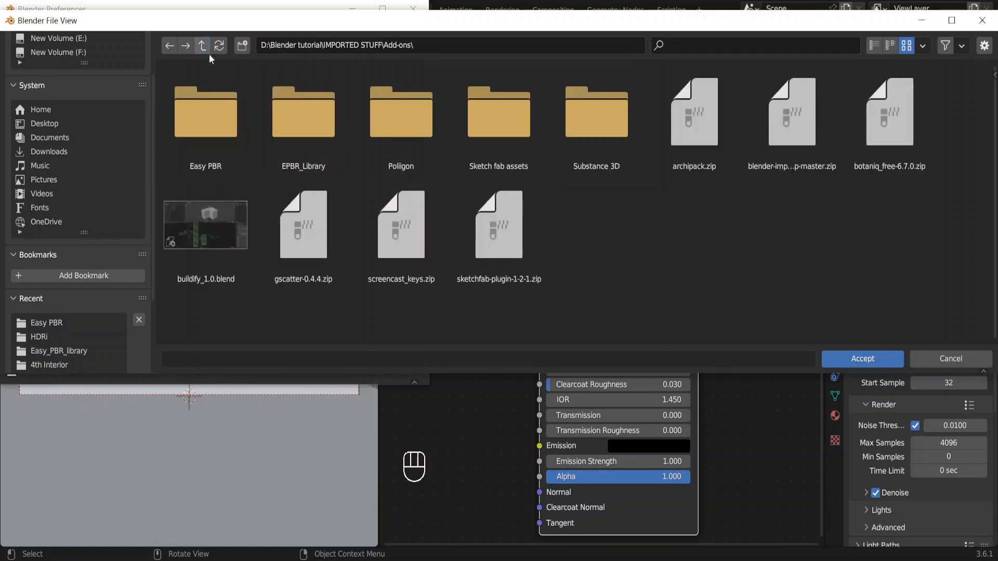
pyautogui.doubleClick(290, 123)
pyautogui.doubleClick(226, 125)
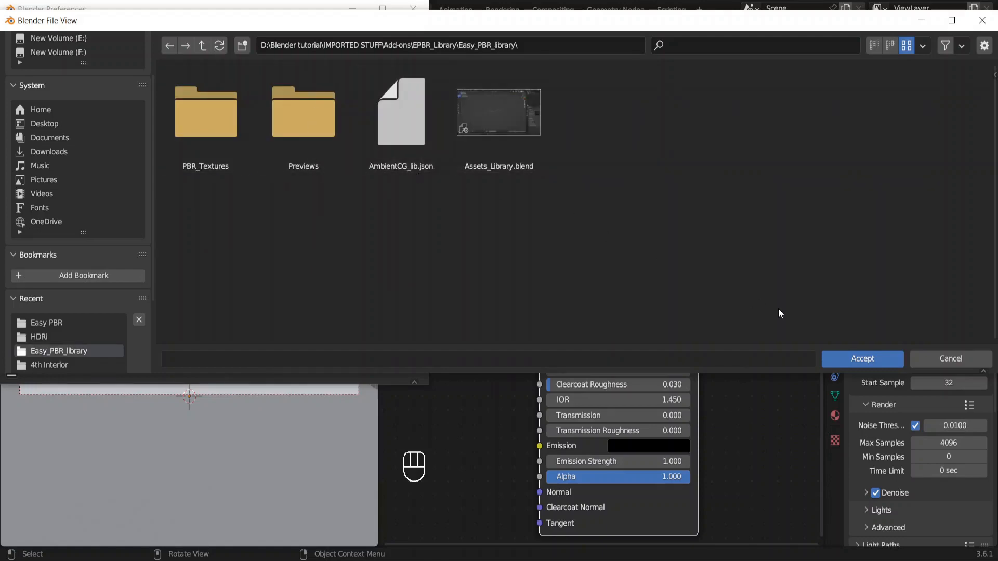
pyautogui.click(879, 358)
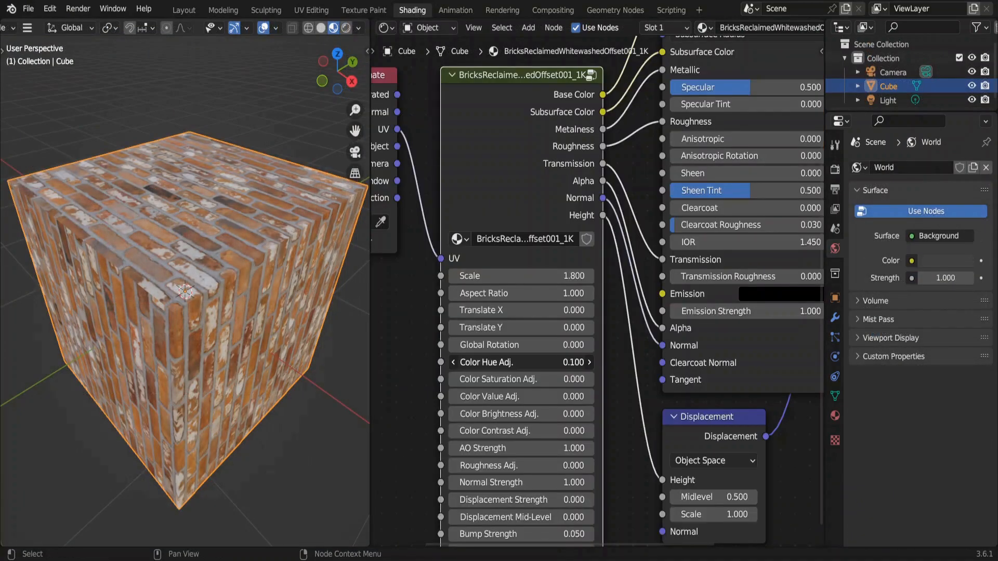
# Lower the Color Hue Adj. value of the whitewashed brick shader on the cube.
pyautogui.keyDown('ctrl'); pyautogui.moveTo(522, 362); pyautogui.dragTo(465, 362); pyautogui.keyUp('ctrl')
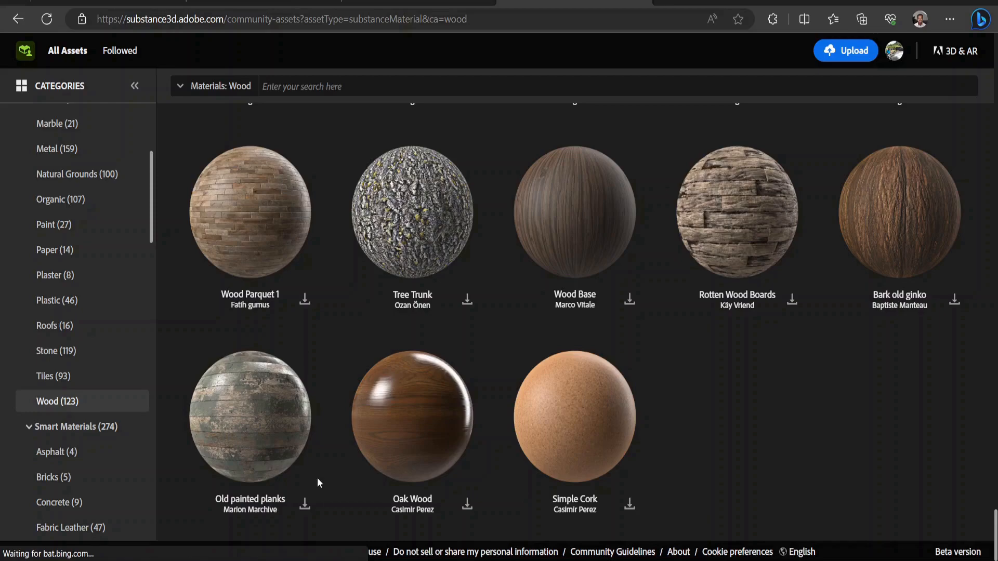
# In the browser, download the Old painted planks wood material from the Substance 3D community assets.
pyautogui.click(304, 504)
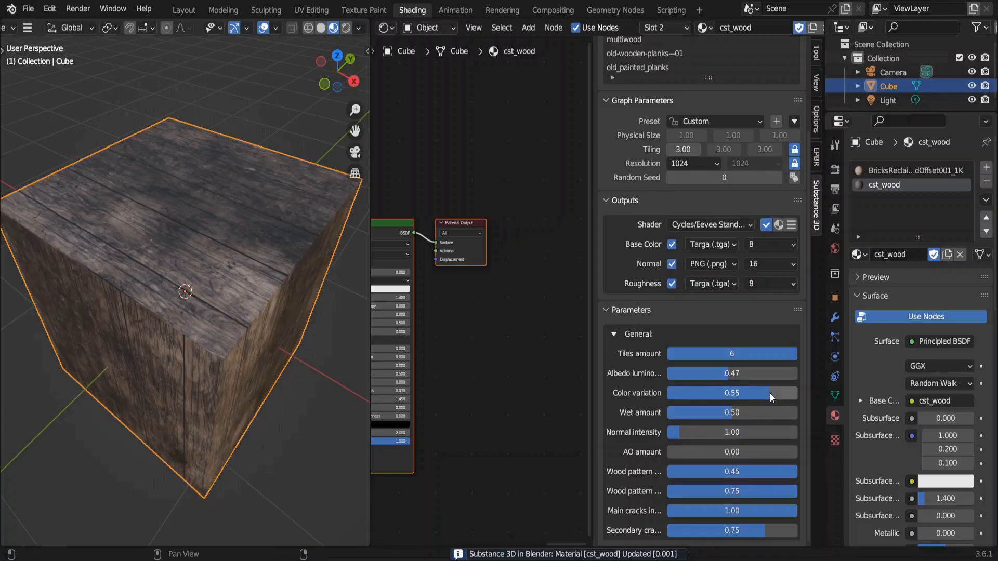
# In Blender, lower the Color variation of the cst_wood Substance material.
pyautogui.moveTo(769, 393); pyautogui.dragTo(741, 393)
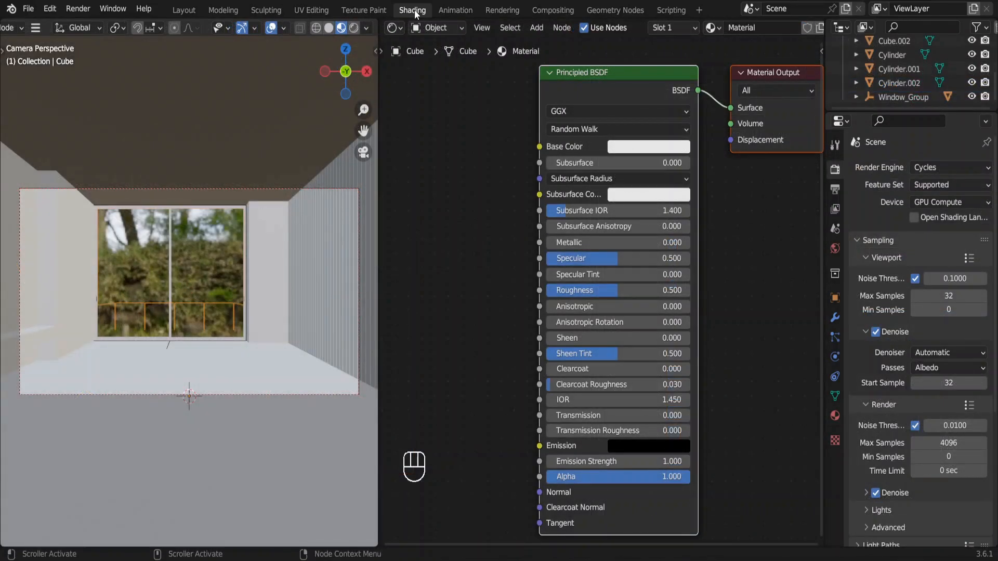
# Load the EPBR material library for the interior scene's shader editor.
pyautogui.press('n')
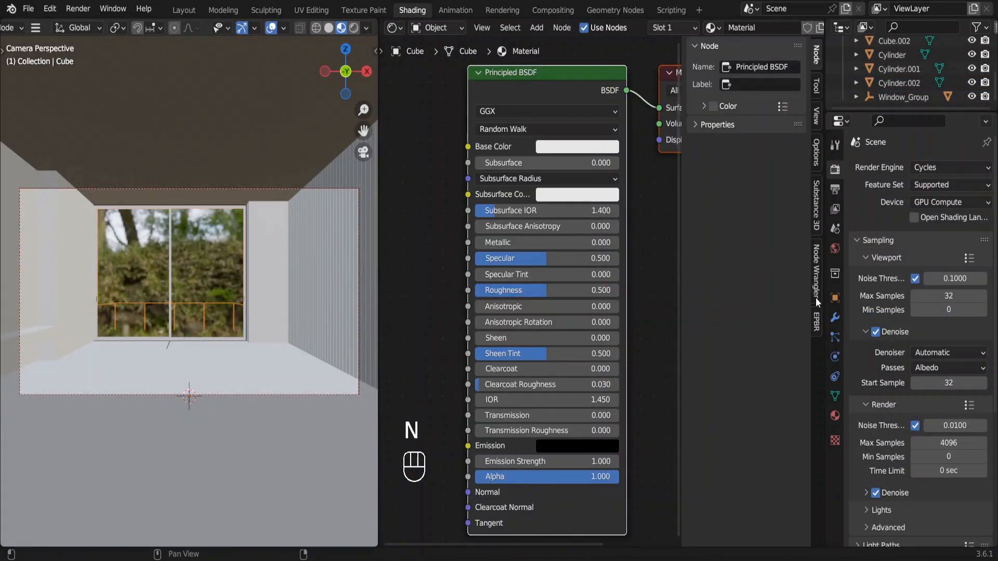
pyautogui.click(814, 321)
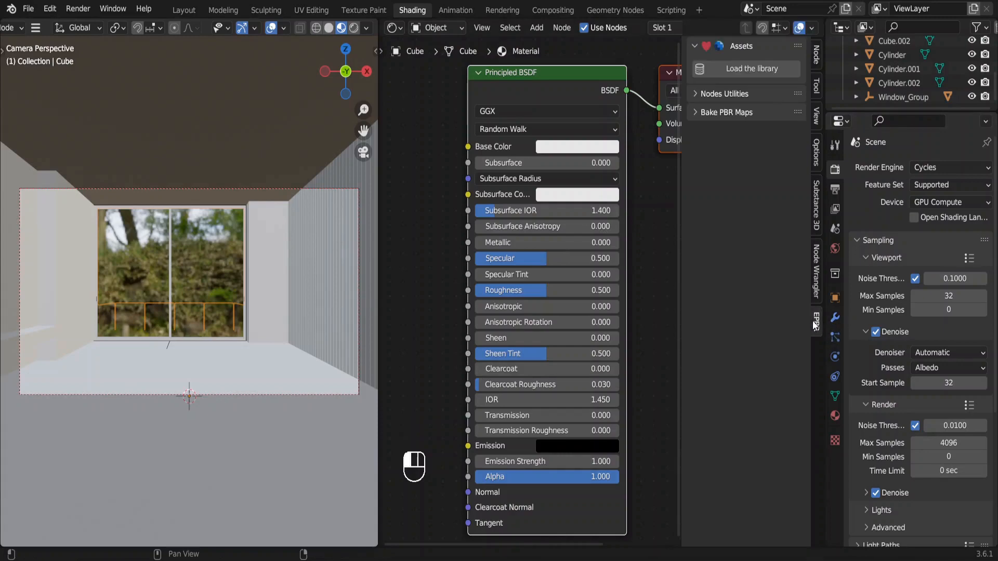
pyautogui.click(747, 69)
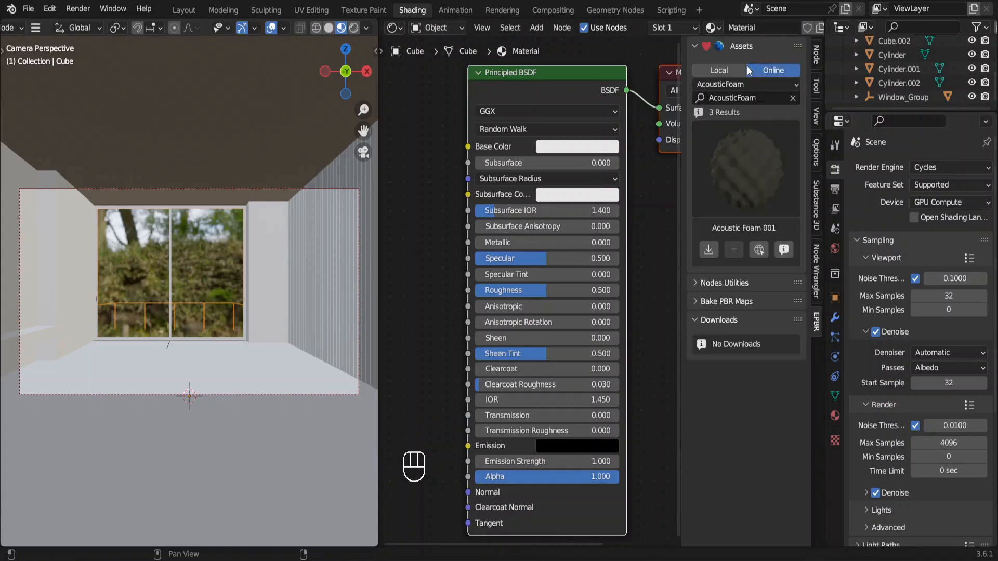
# Choose the Marble category in the online EPBR assets and select Marble007.
pyautogui.click(750, 84)
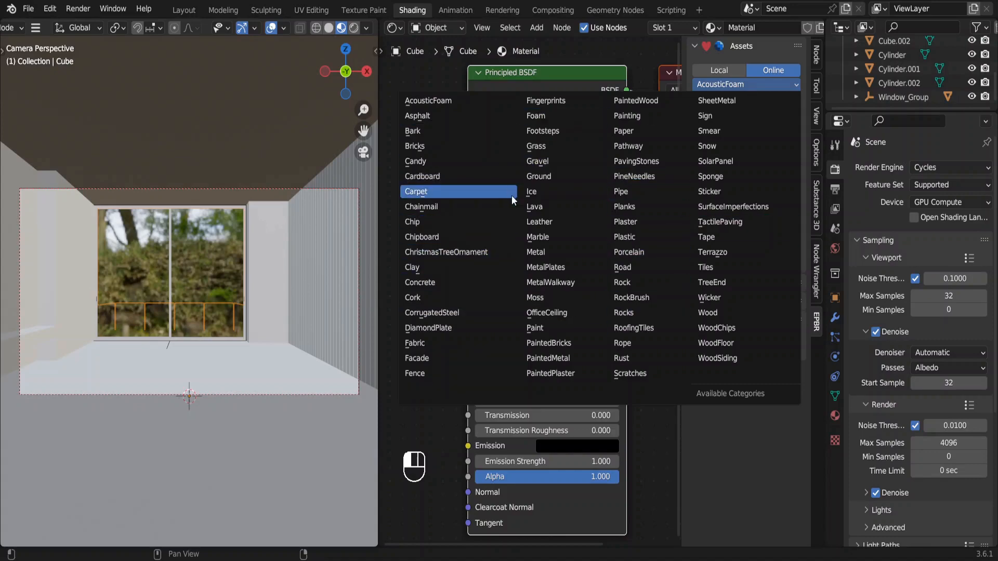
pyautogui.click(538, 238)
pyautogui.click(744, 185)
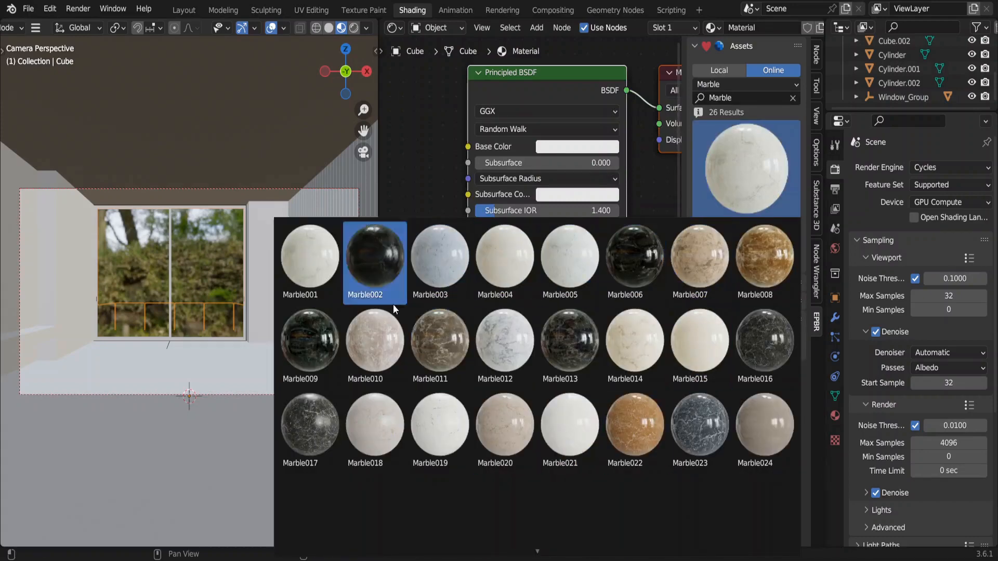
pyautogui.click(693, 273)
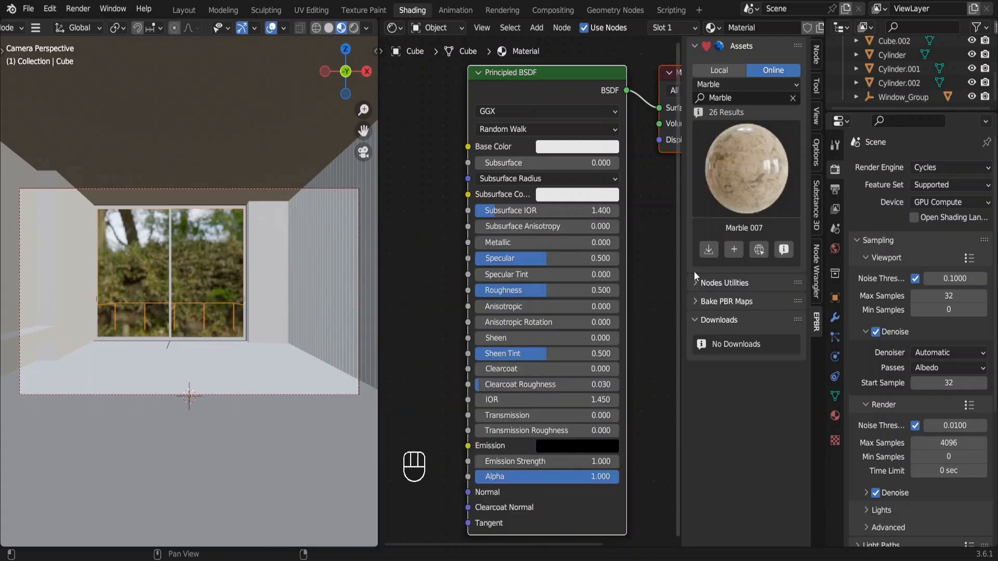
# Download the Marble 007 shader in the 1K-JPG version.
pyautogui.click(709, 250)
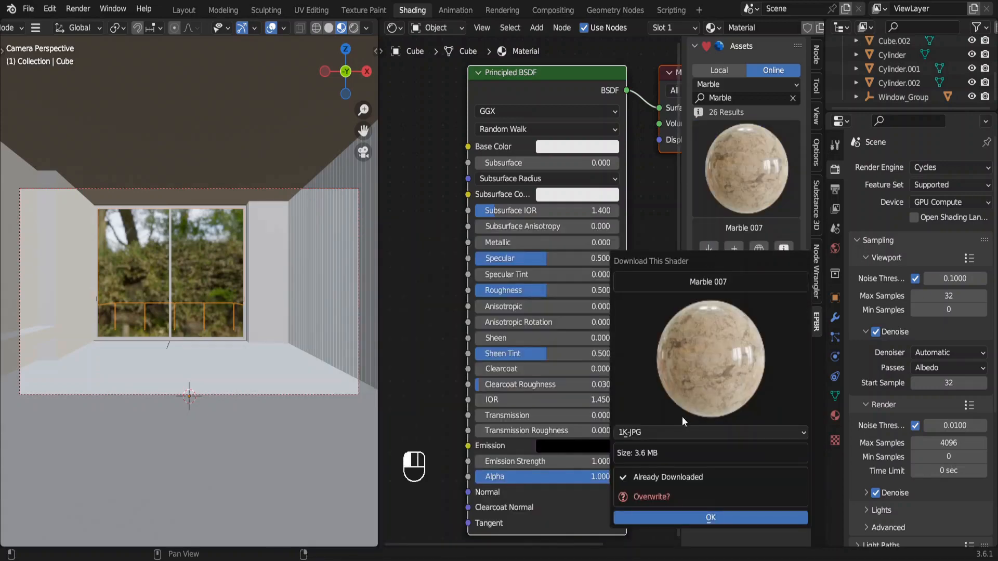
pyautogui.click(672, 433)
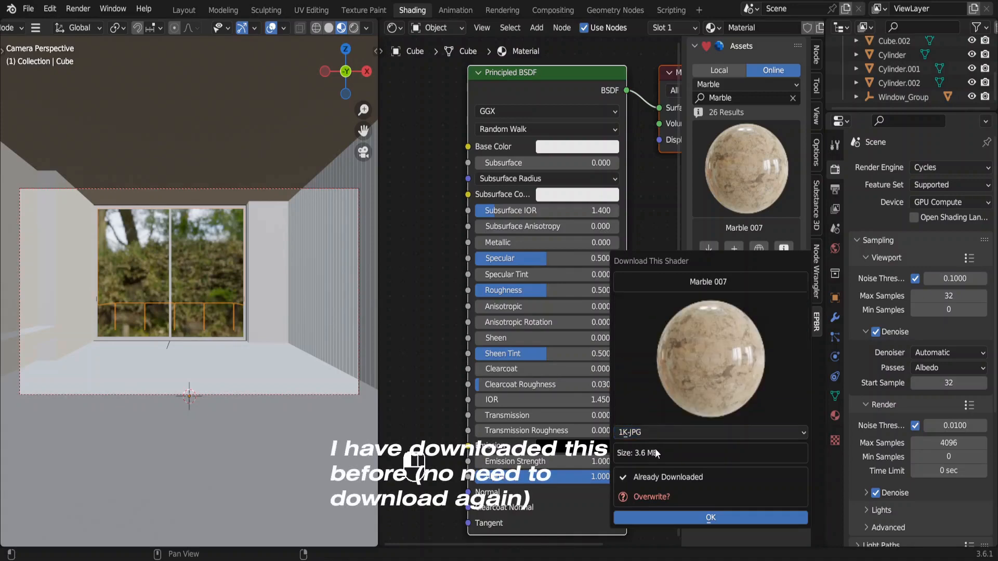
pyautogui.click(694, 517)
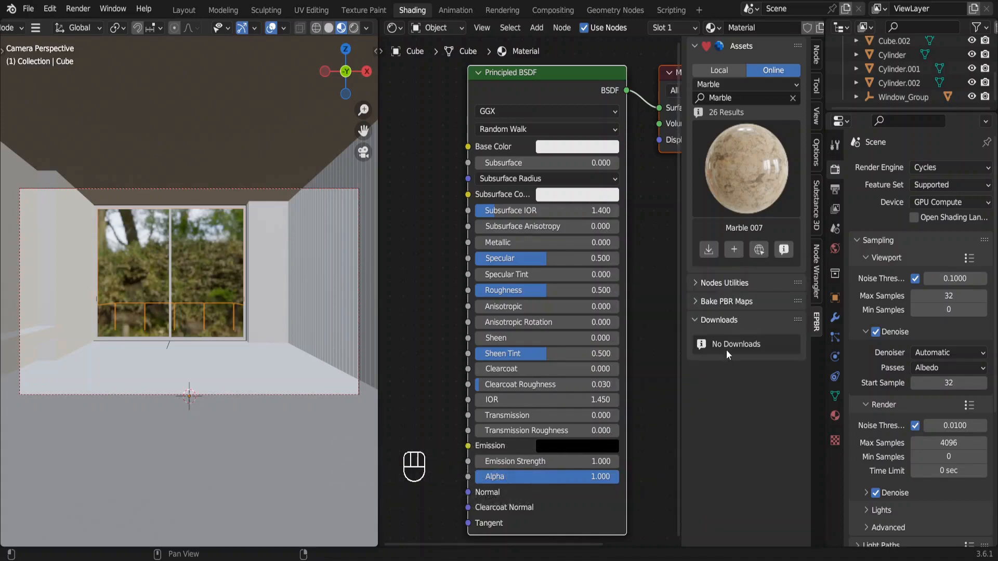
# Add the Marble 007 shader to the room cube as a 1K-JPG material and make Marble007 the active material.
pyautogui.click(734, 251)
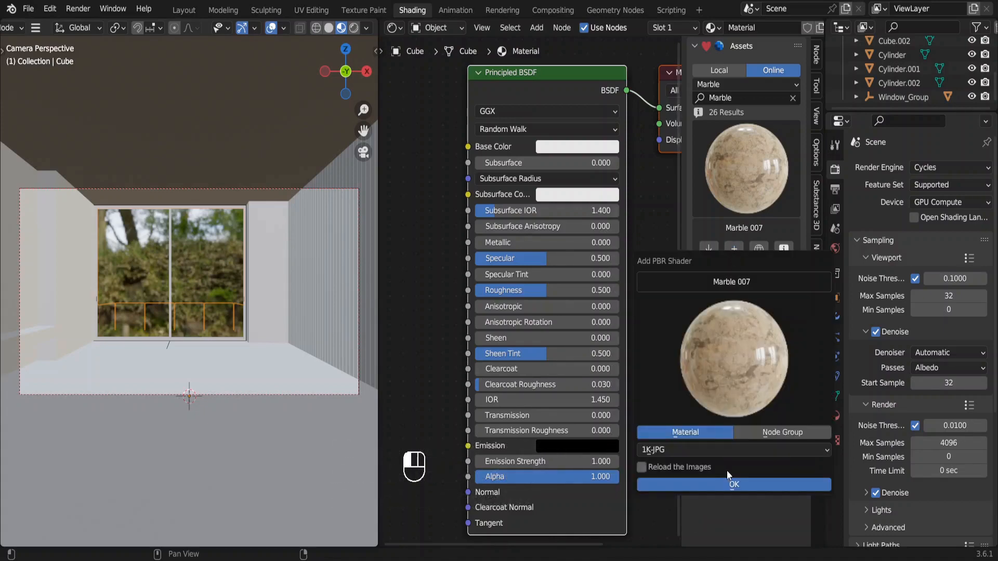
pyautogui.click(728, 486)
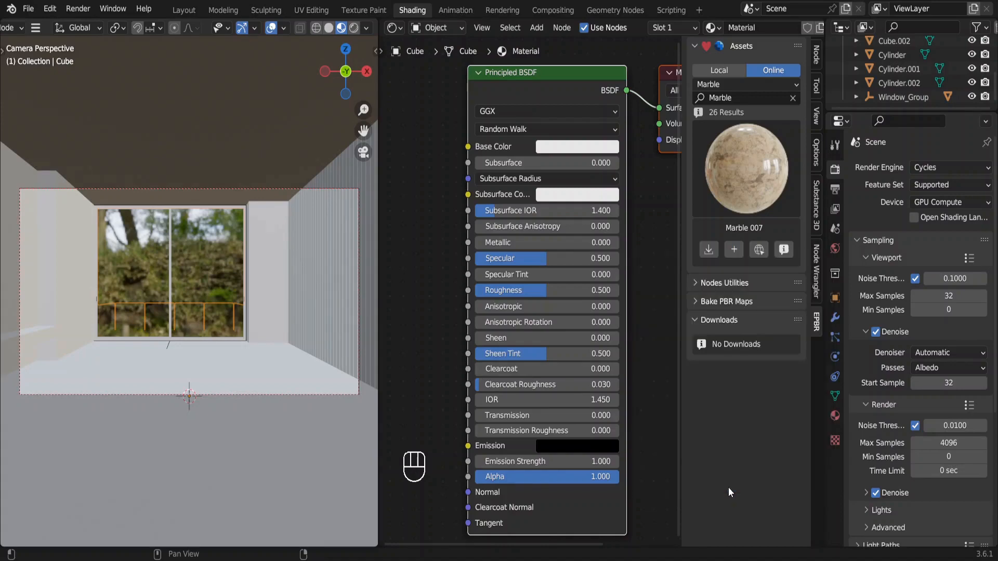
pyautogui.click(835, 415)
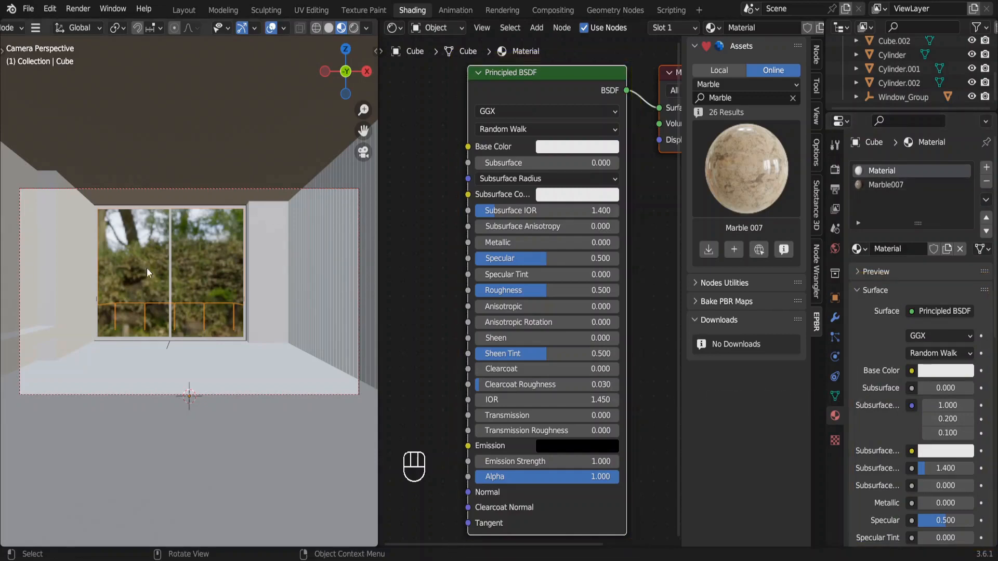
pyautogui.click(893, 188)
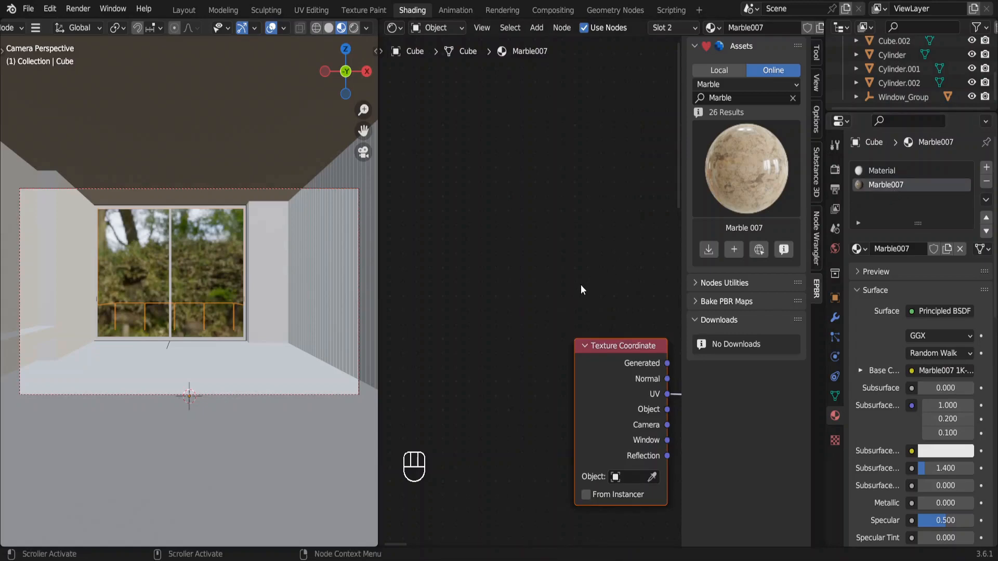
# Examine the Marble007 node setup, from the texture coordinate and image texture group to the Principled BSDF and material output.
pyautogui.moveTo(581, 285); pyautogui.dragTo(582, 395, button='middle')
pyautogui.scroll(8, 581, 289)
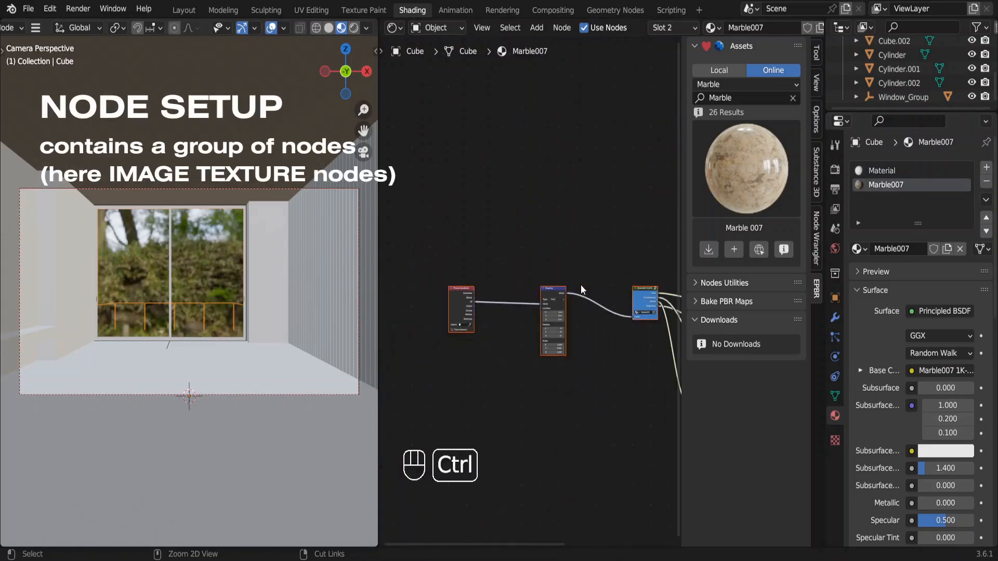
pyautogui.press('n')
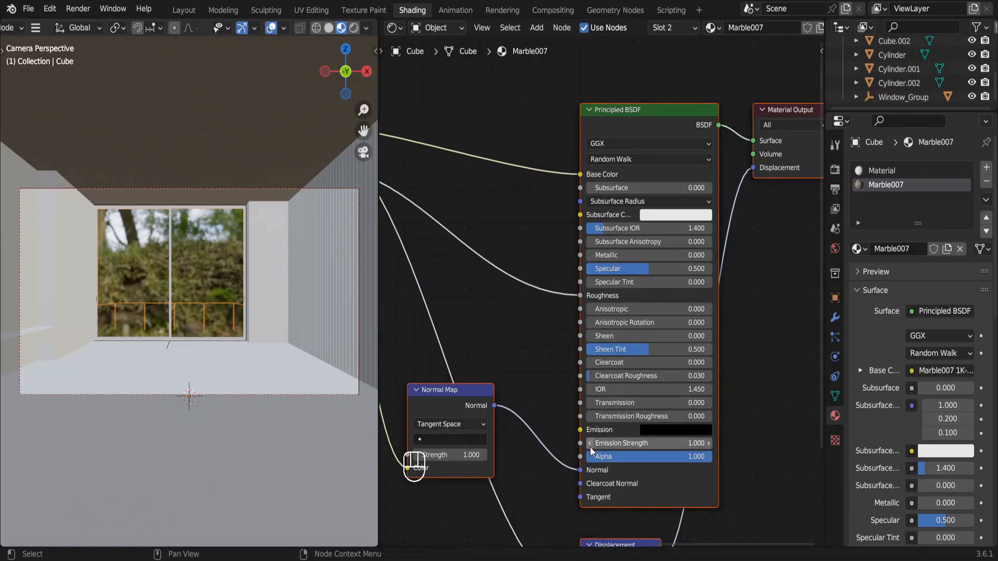
pyautogui.moveTo(590, 447); pyautogui.dragTo(778, 471, button='middle')
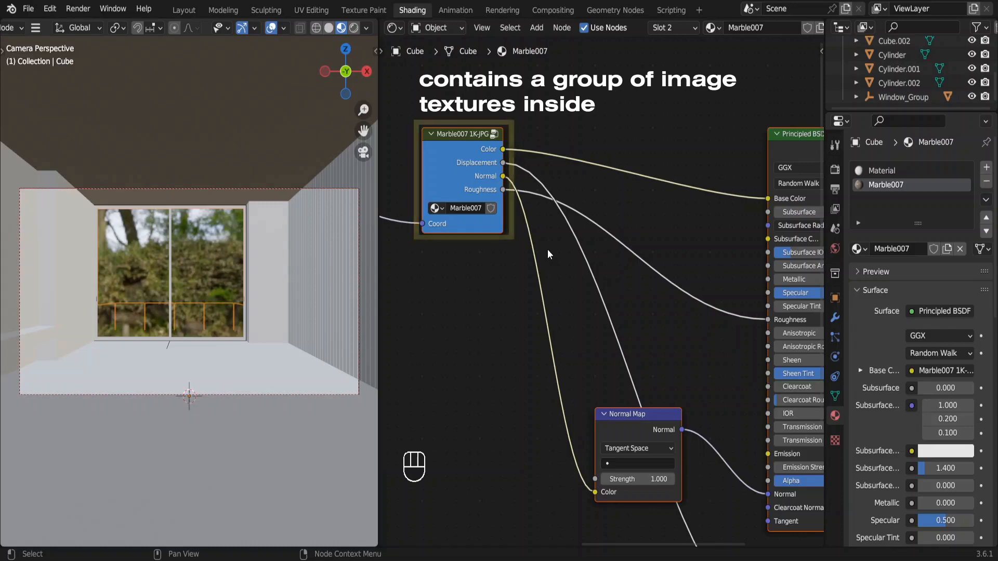
pyautogui.hscroll(8, 548, 249)
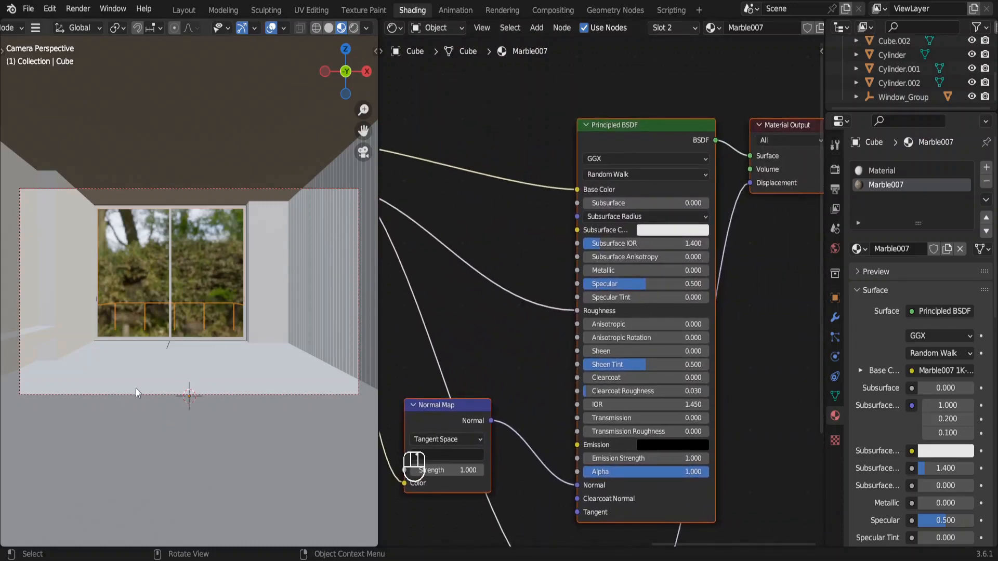
# Select all floor faces of the room by similar normal and assign the Marble007 material to them.
pyautogui.press('Tab')
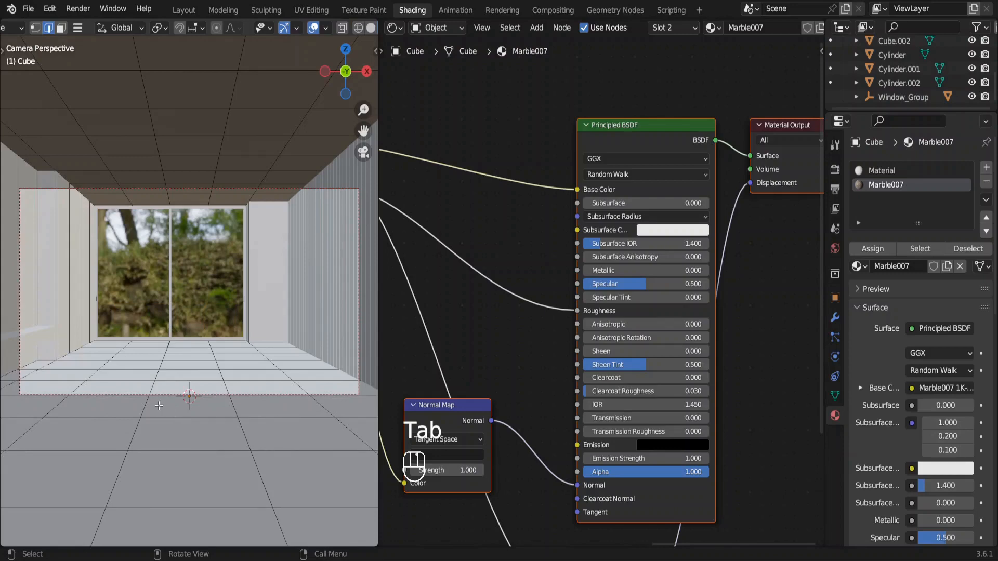
pyautogui.press('3')
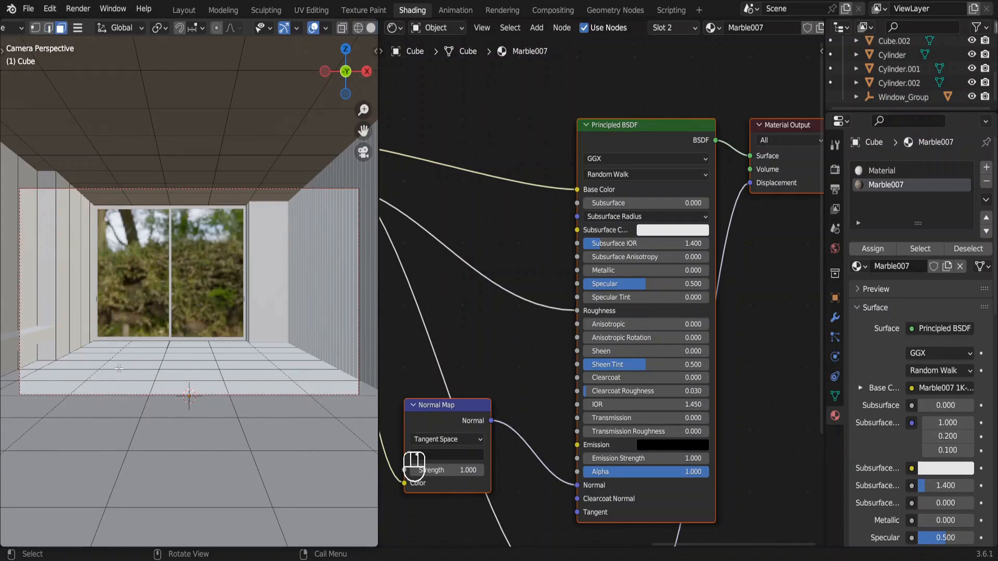
pyautogui.moveTo(119, 369); pyautogui.dragTo(278, 458)
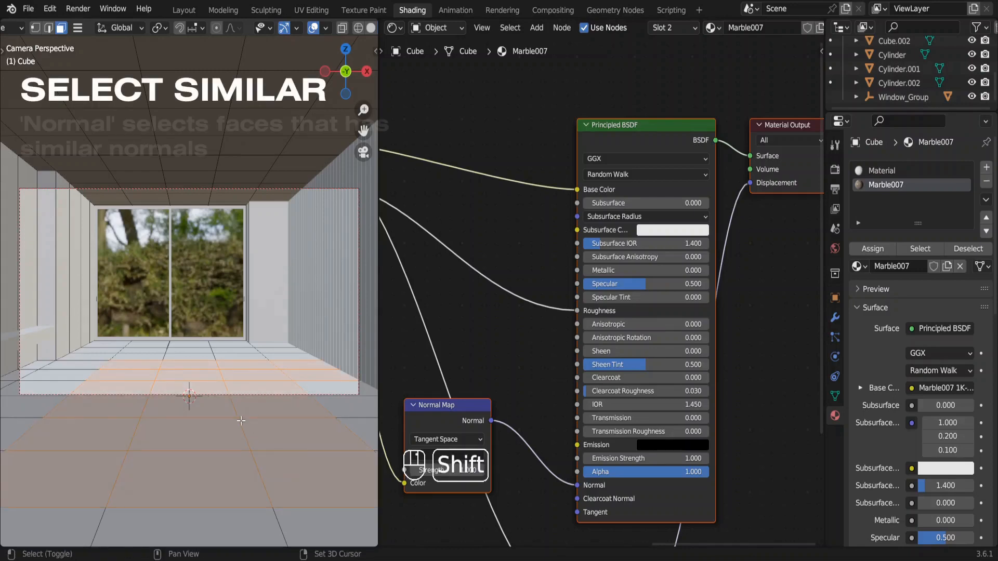
pyautogui.hotkey('shift', 'g')
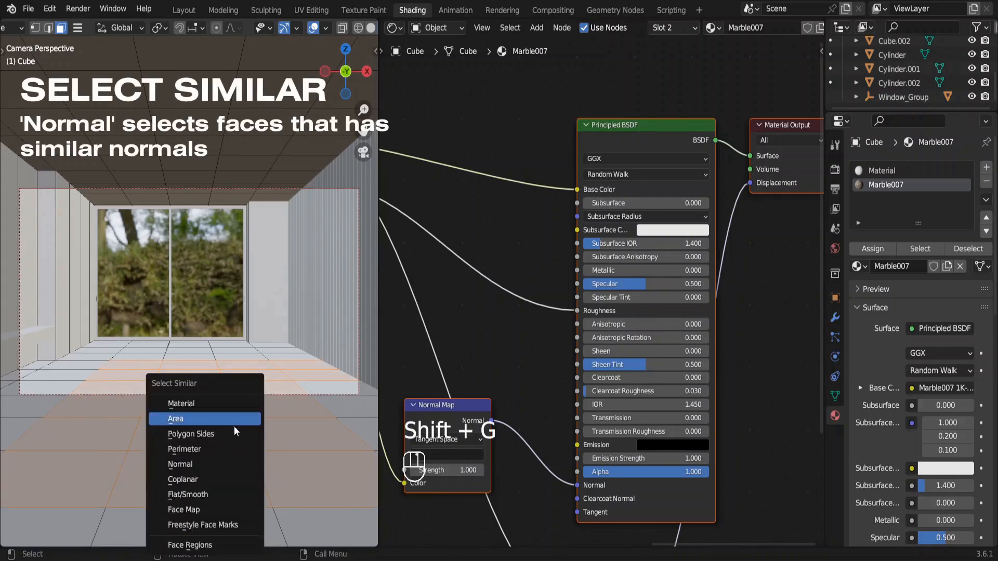
pyautogui.click(210, 461)
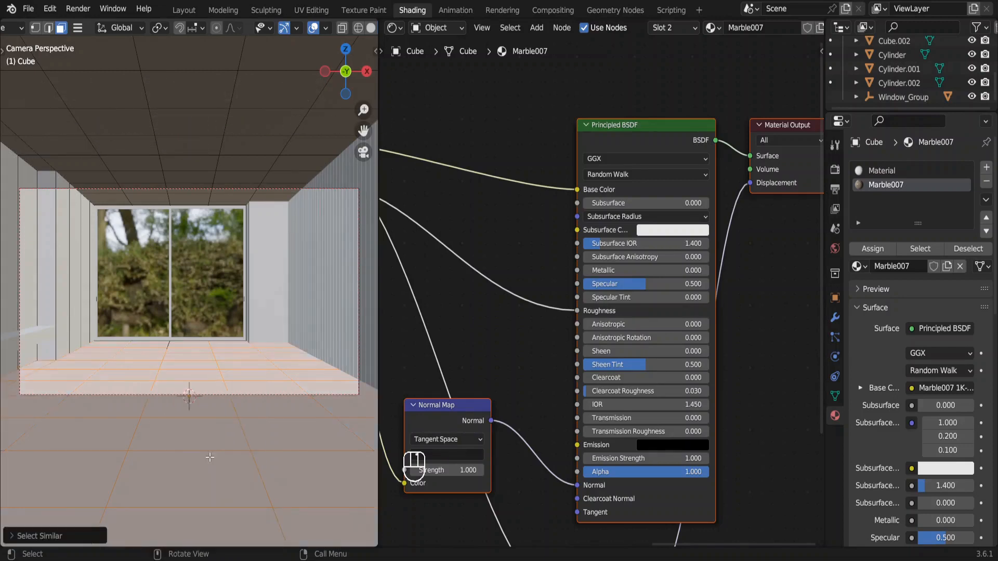
pyautogui.click(874, 250)
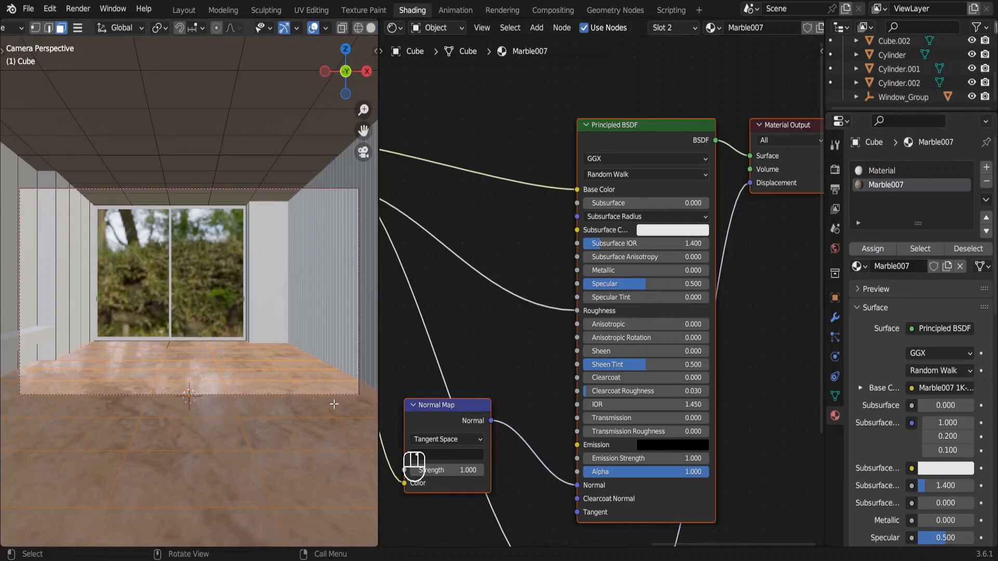
# Set the X, Y and Z scale of the Marble007 Mapping node to 3.
pyautogui.hscroll(-10, 487, 357)
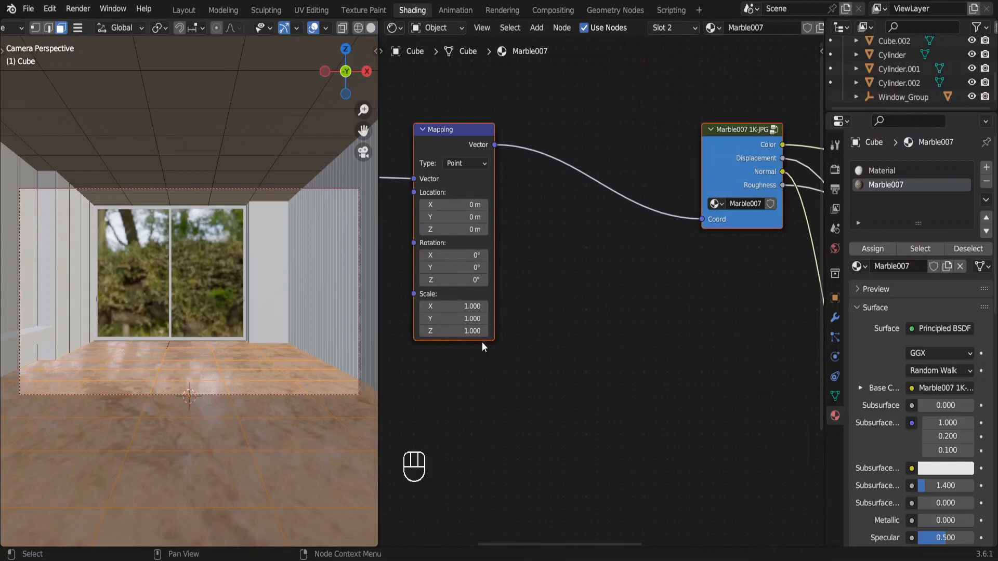
pyautogui.moveTo(465, 306)
pyautogui.mouseDown()
pyautogui.moveTo(465, 331)
pyautogui.moveTo(466, 307)
pyautogui.mouseUp()
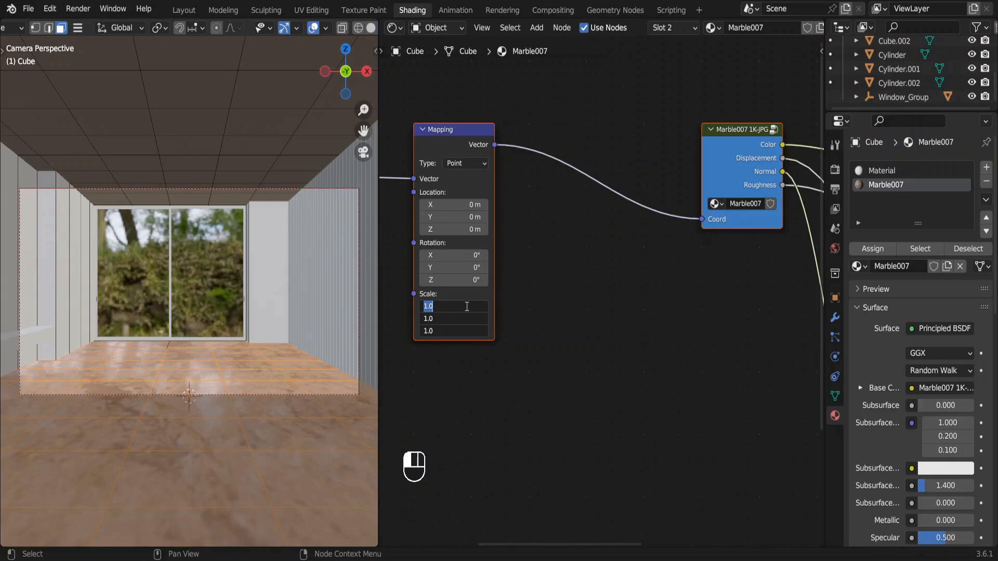
pyautogui.write('3')
pyautogui.press('Return')
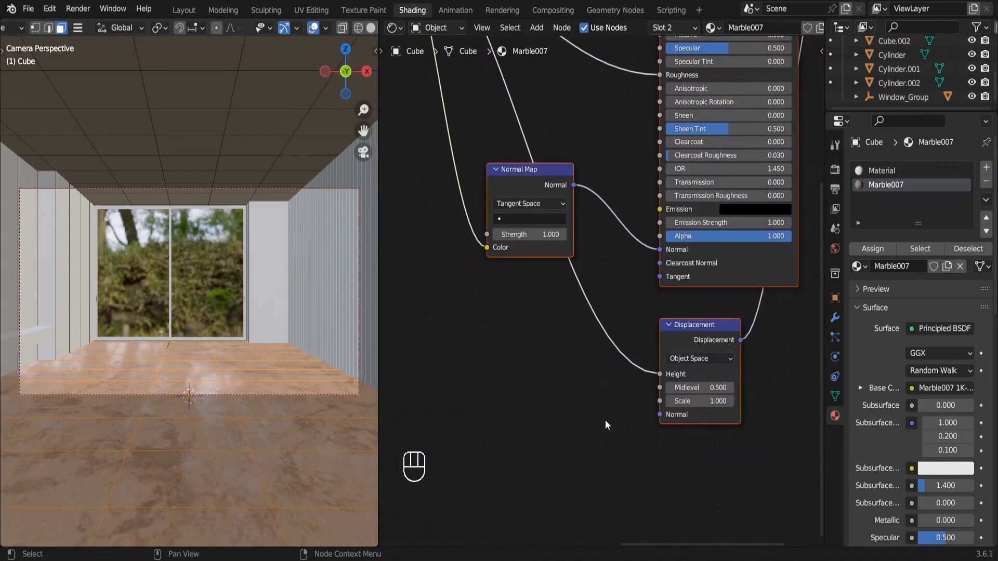
# Set the Marble007 Displacement node's scale to 0 and the Normal Map node's strength to 0.1.
pyautogui.moveTo(227, 468); pyautogui.dragTo(42, 440, button='middle')
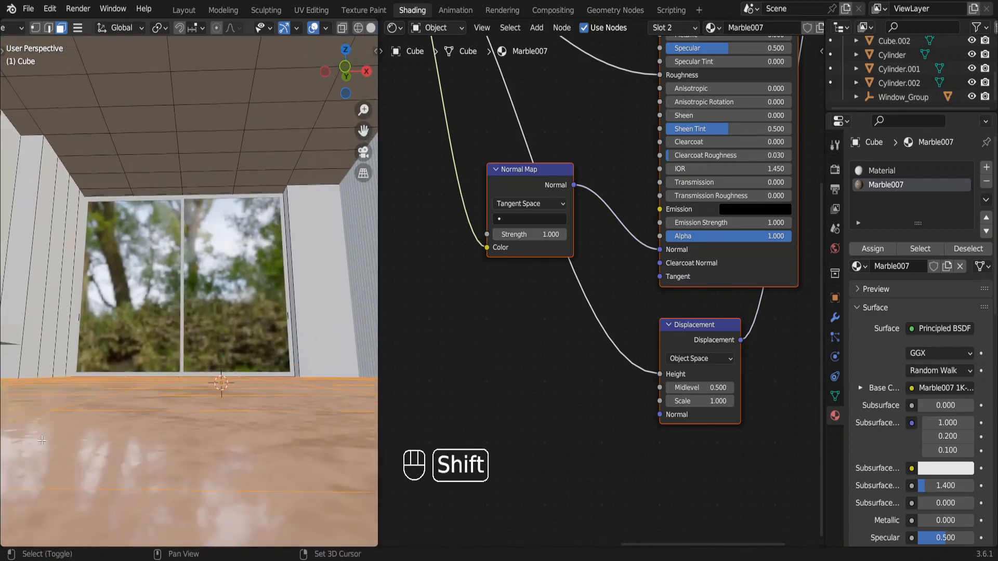
pyautogui.press('KP_0')
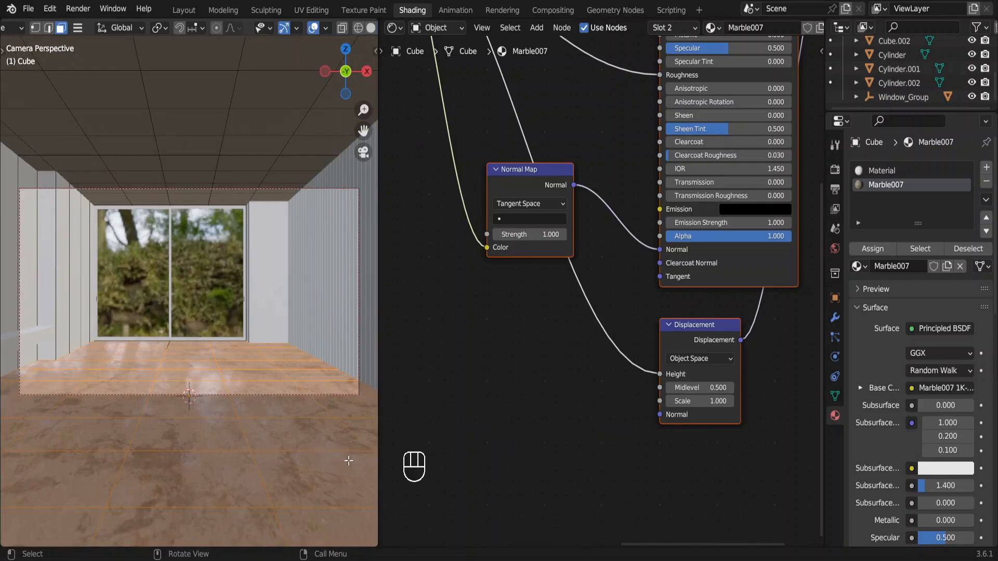
pyautogui.click(709, 402)
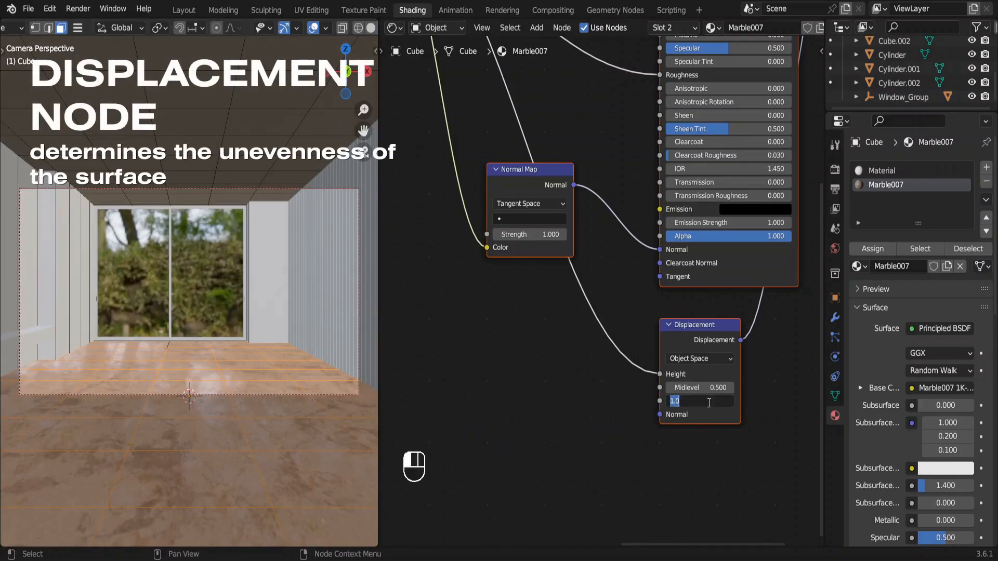
pyautogui.press('Return')
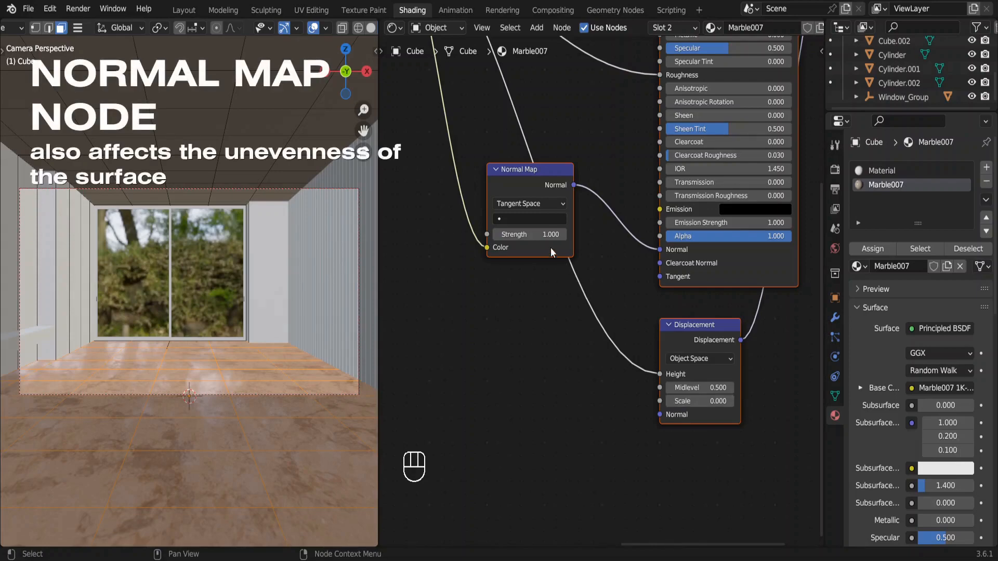
pyautogui.click(541, 235)
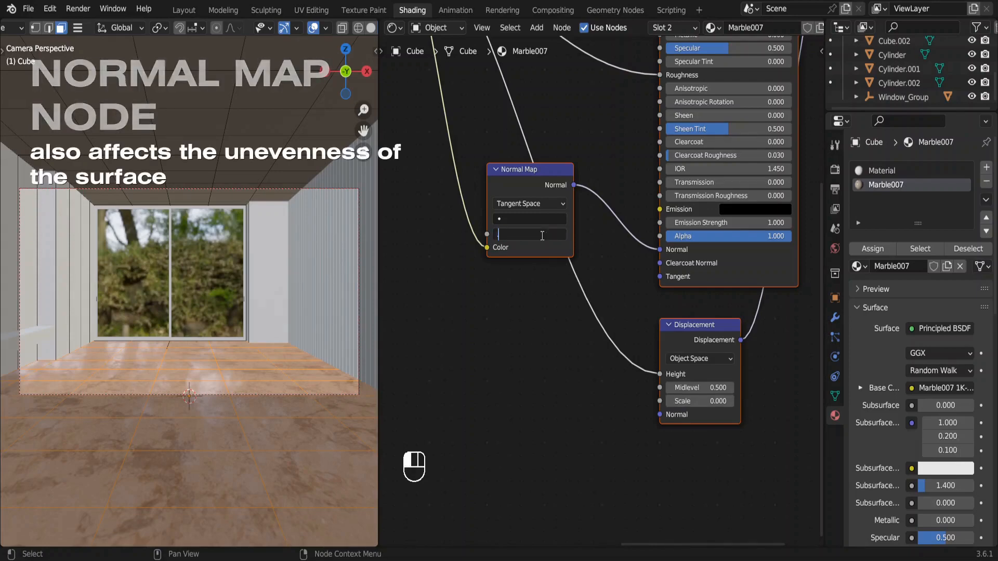
pyautogui.write('0.1')
pyautogui.press('Return')
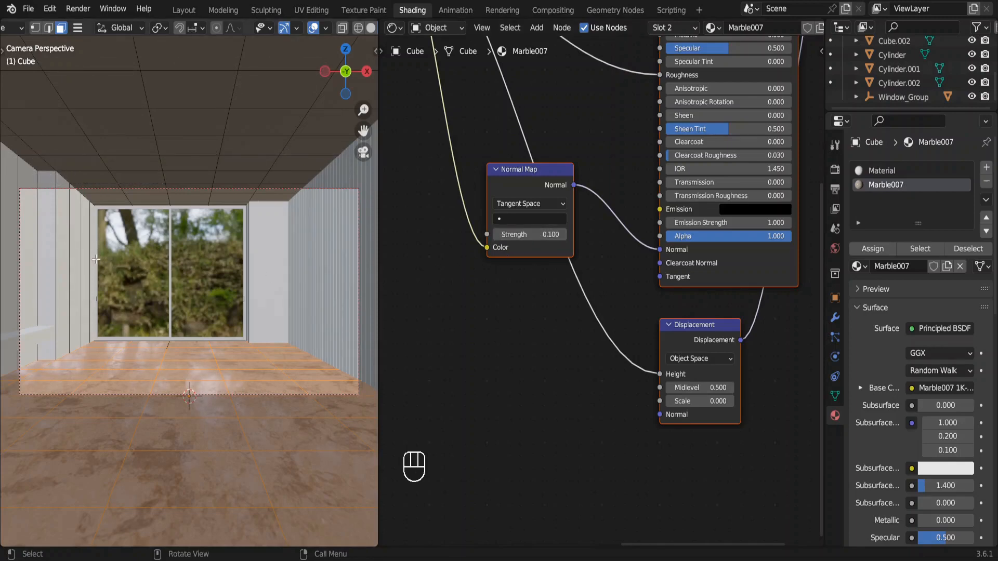
# Select the faces of the room's side wall behind the bench, including the protruding wall sections.
pyautogui.moveTo(93, 257); pyautogui.dragTo(24, 245)
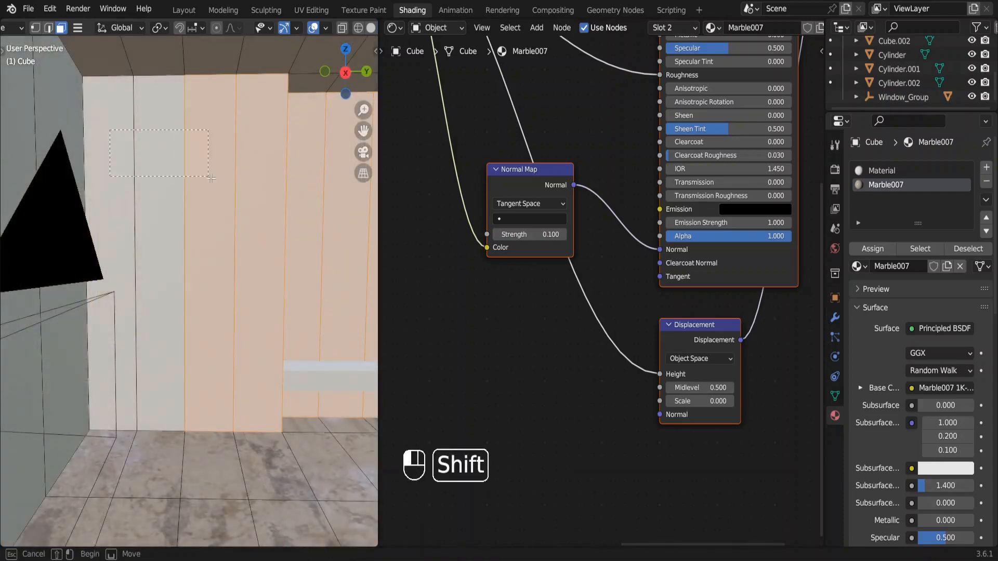
pyautogui.keyDown('shift'); pyautogui.click(146, 178); pyautogui.keyUp('shift')
pyautogui.keyDown('shift'); pyautogui.moveTo(358, 169); pyautogui.dragTo(265, 180, button='middle'); pyautogui.keyUp('shift')
# Choose the Plaster category in the online EPBR assets and select Plaster004.
pyautogui.press('n')
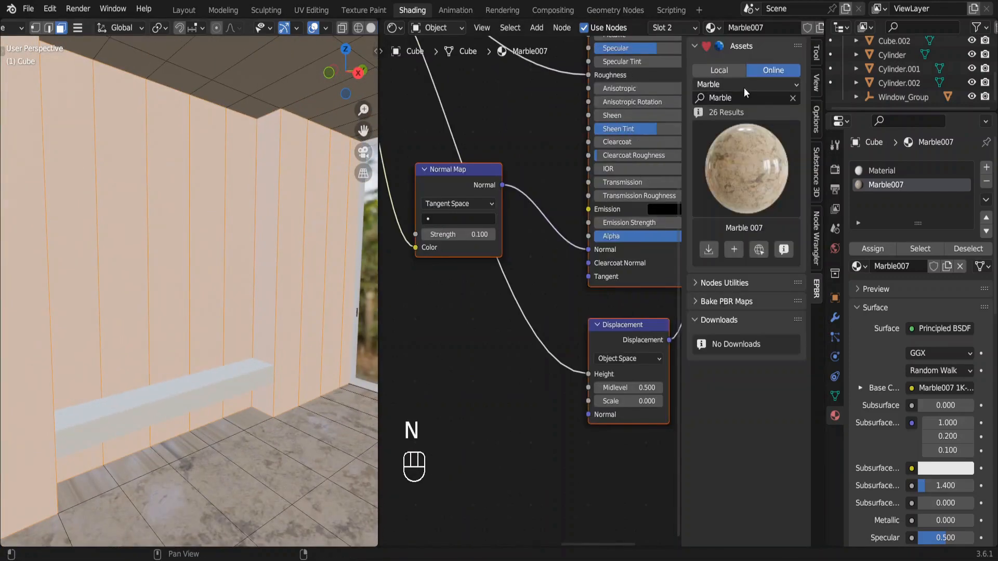
pyautogui.click(745, 85)
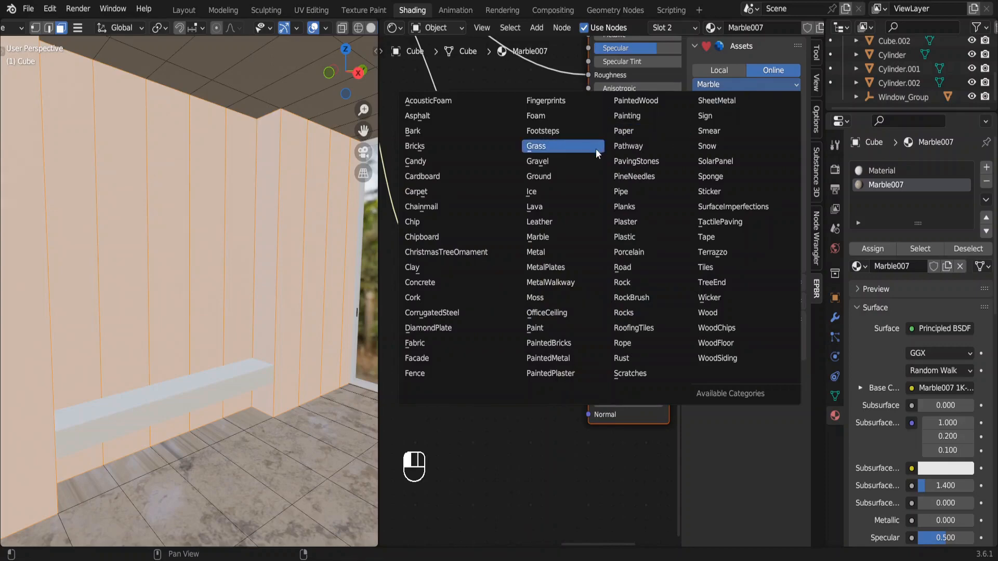
pyautogui.click(625, 222)
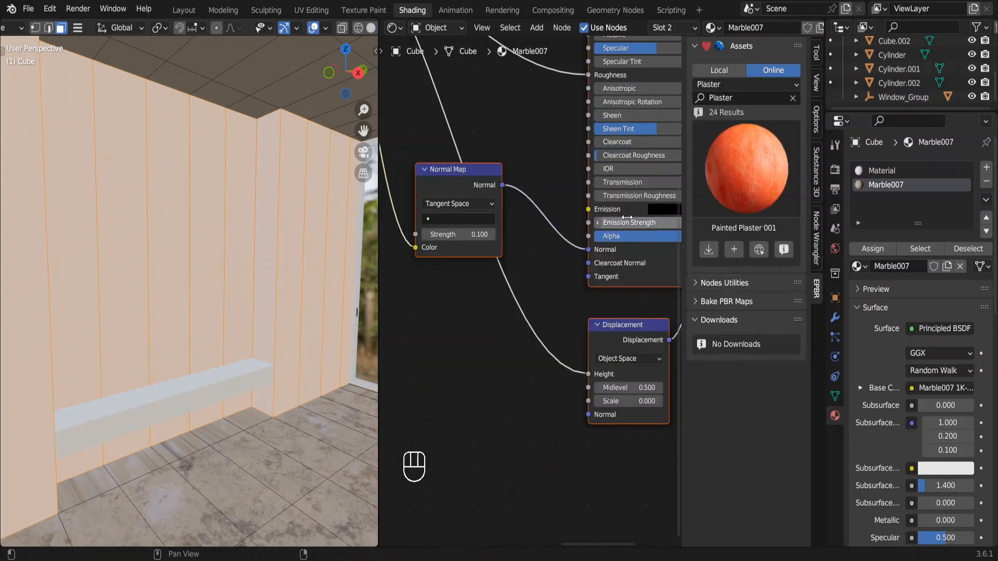
pyautogui.click(737, 153)
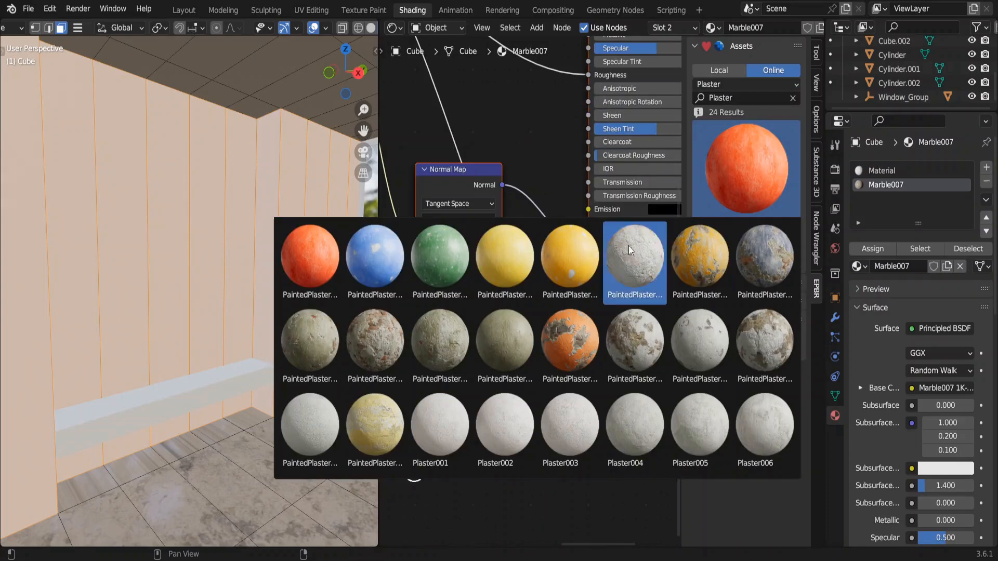
pyautogui.click(628, 422)
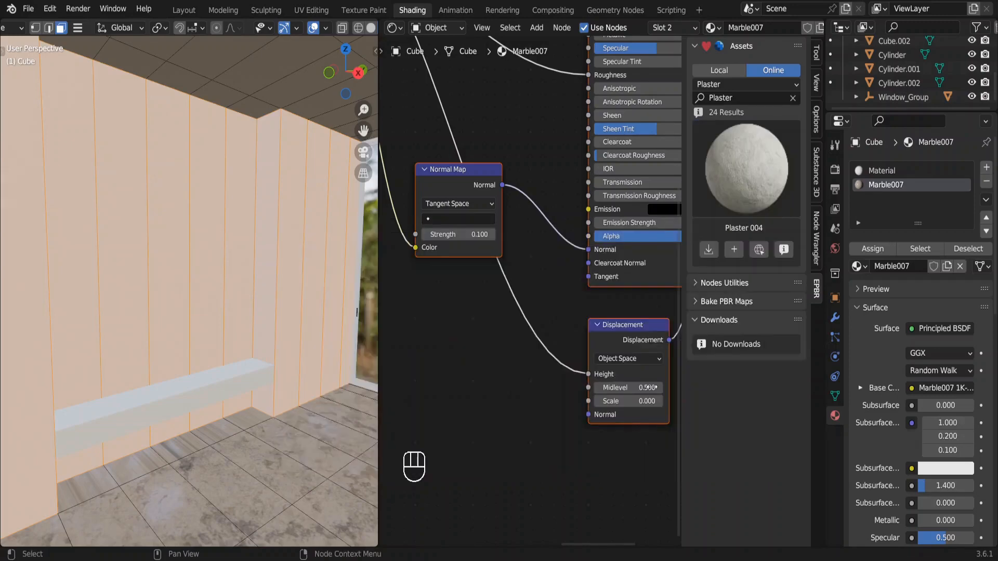
# Add Plaster 004 as a 2K-JPG material and assign it to the selected wall faces.
pyautogui.click(710, 251)
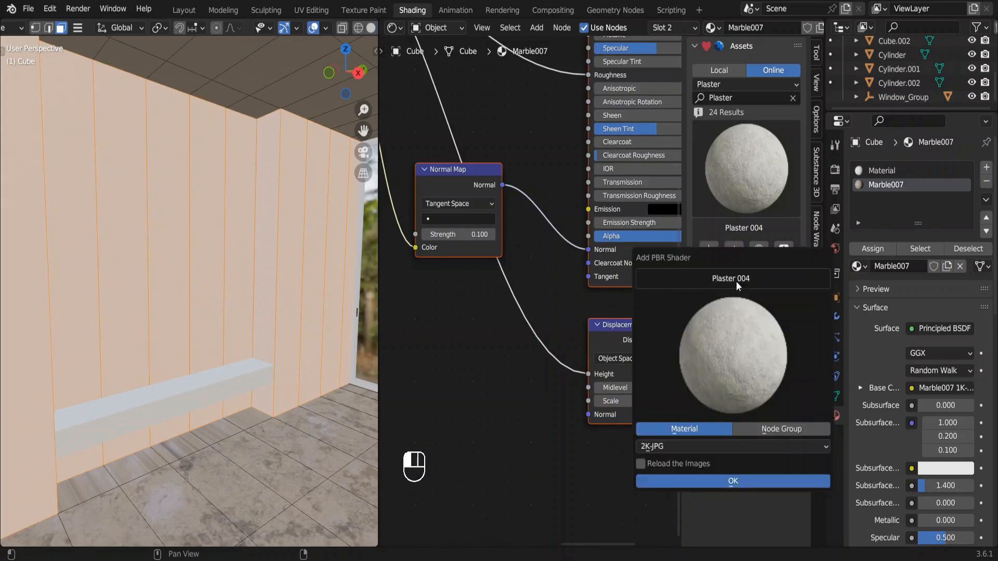
pyautogui.click(747, 480)
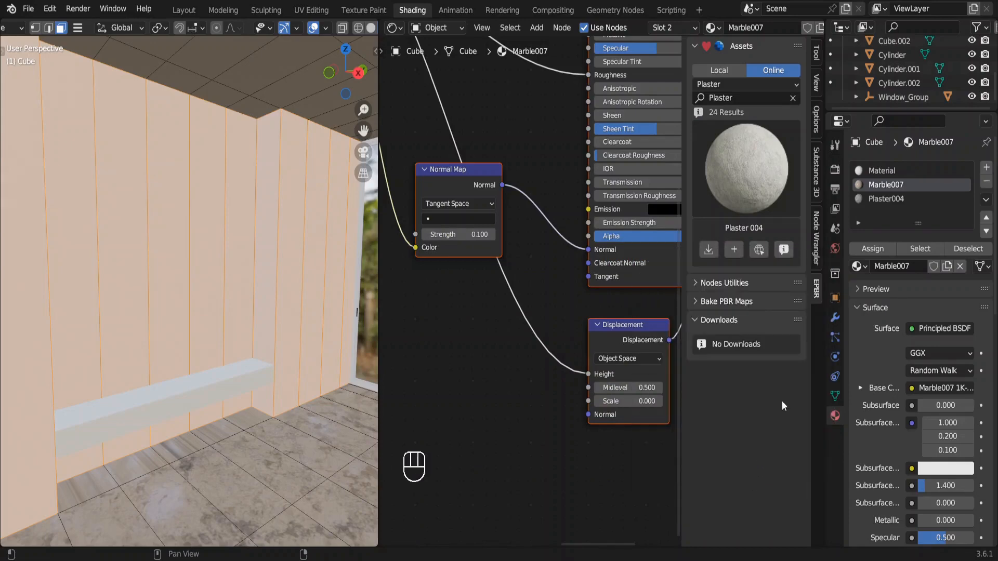
pyautogui.click(894, 198)
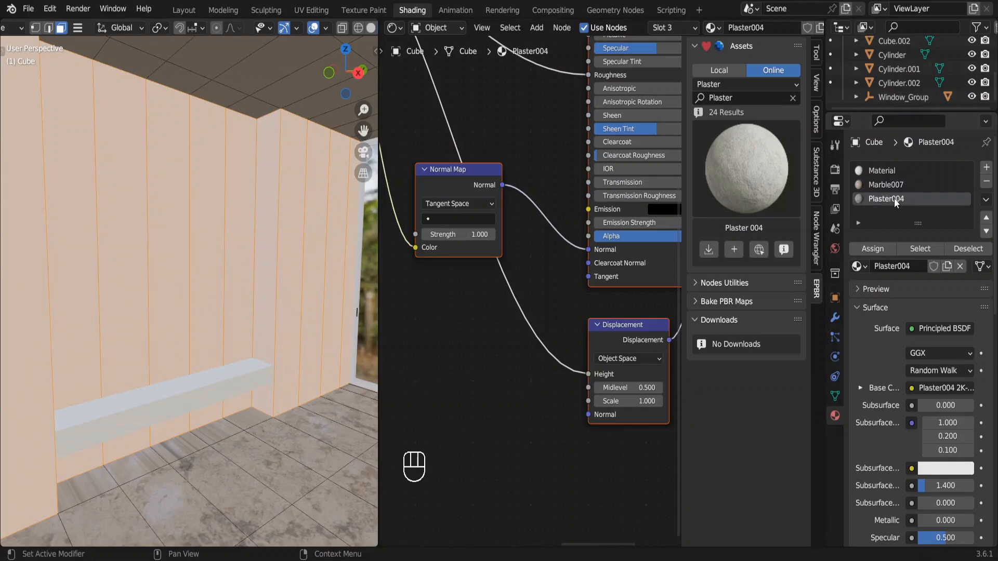
pyautogui.click(871, 248)
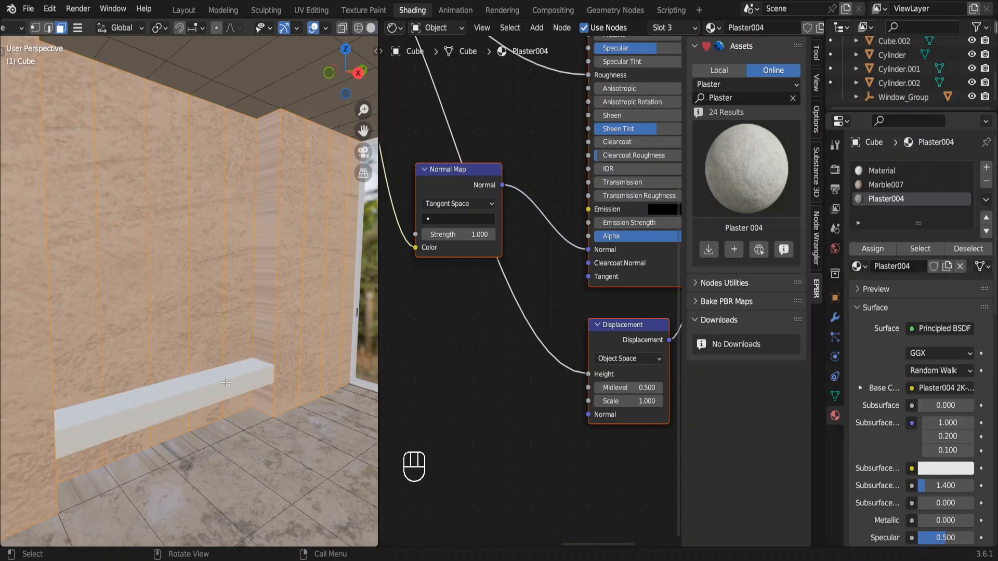
# Unwrap all faces of the room mesh with Smart UV Project, using a 66° angle limit and the Scaled margin method.
pyautogui.press('a')
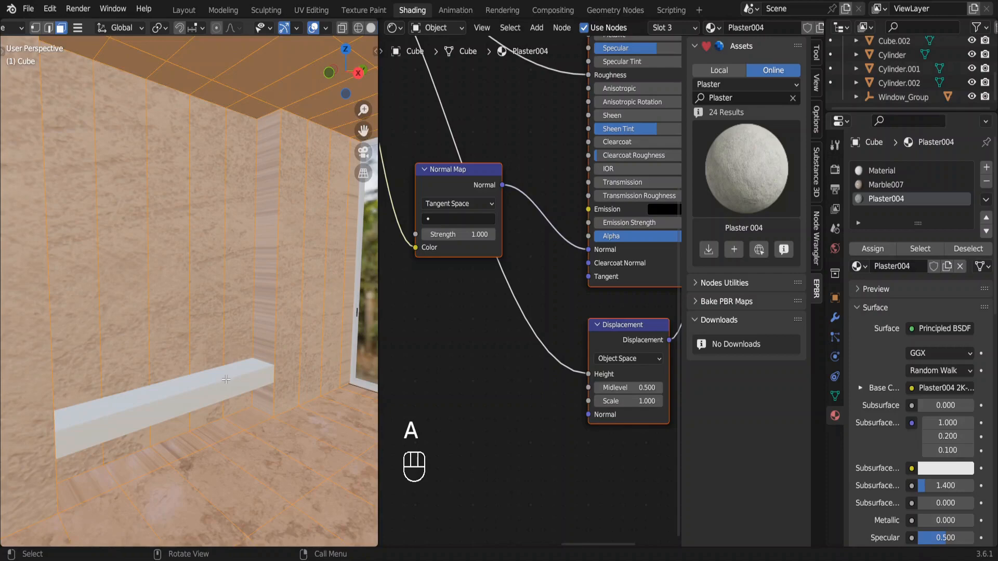
pyautogui.press('u')
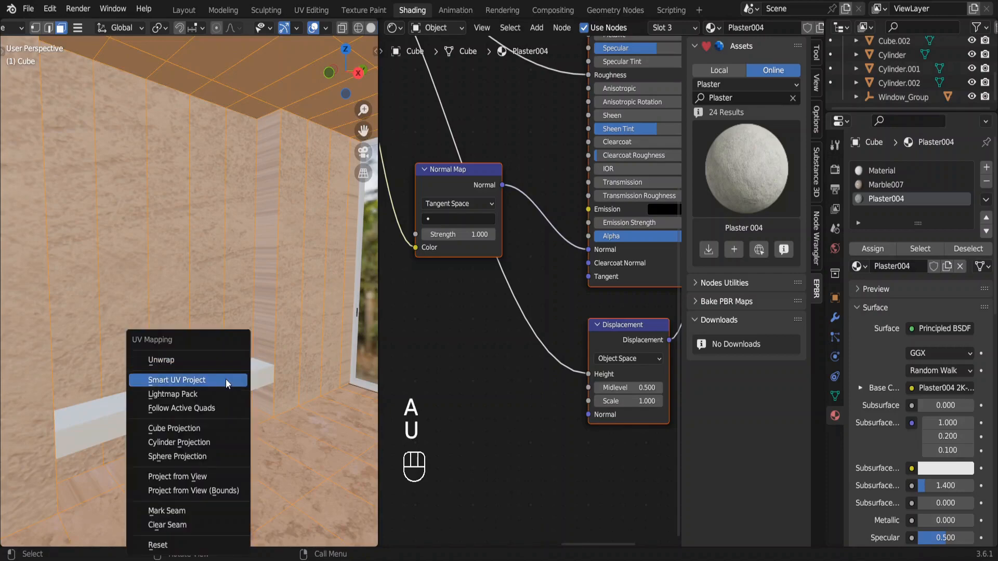
pyautogui.click(226, 380)
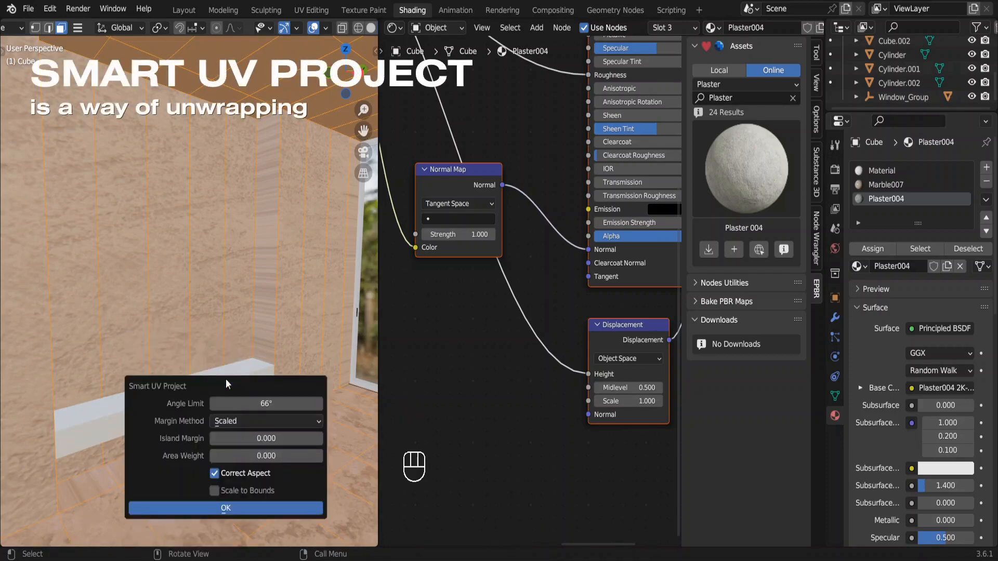
pyautogui.click(242, 509)
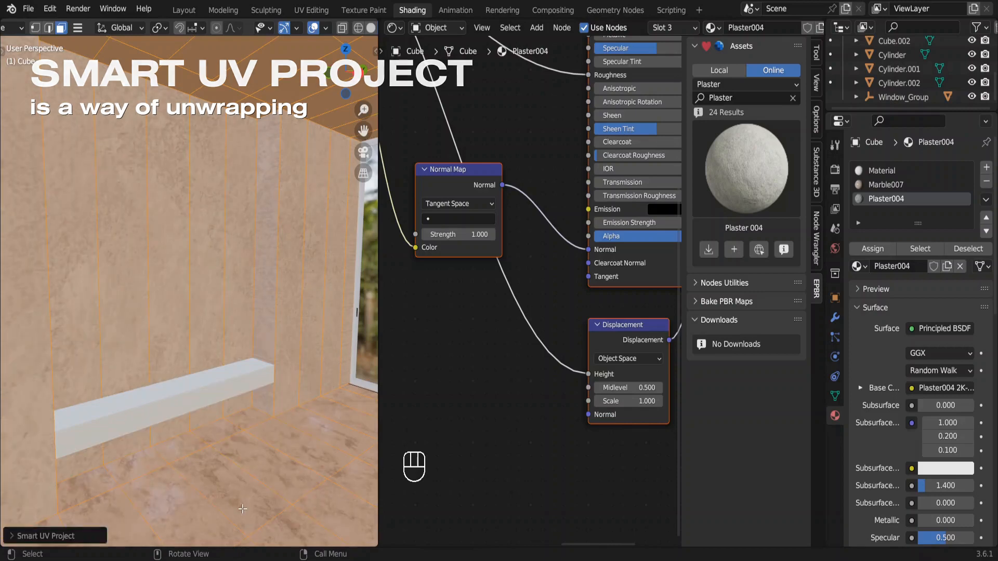
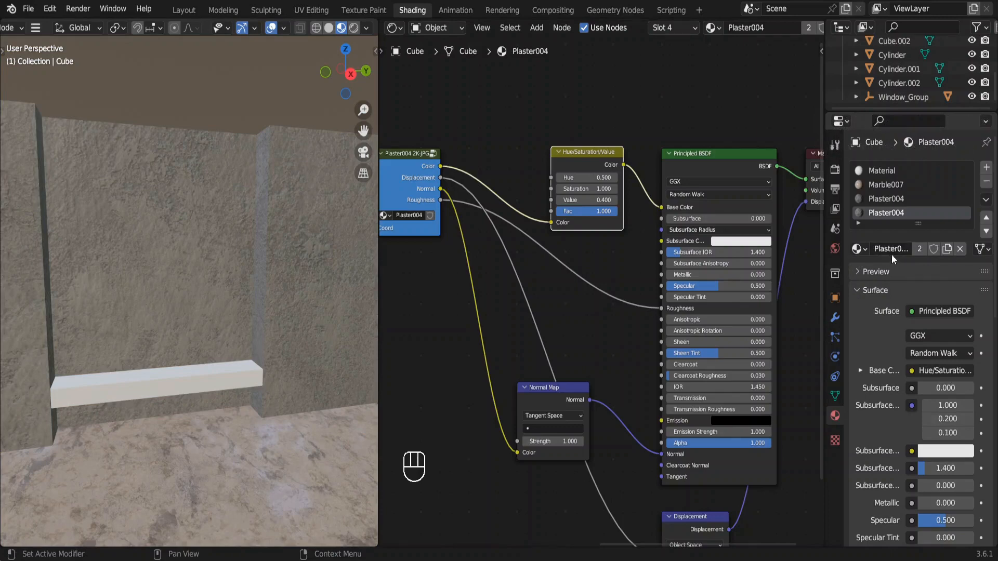
# Make the fourth slot's Plaster004 a single-user copy and set its Hue/Saturation/Value node's Value to 0.8.
pyautogui.click(918, 249)
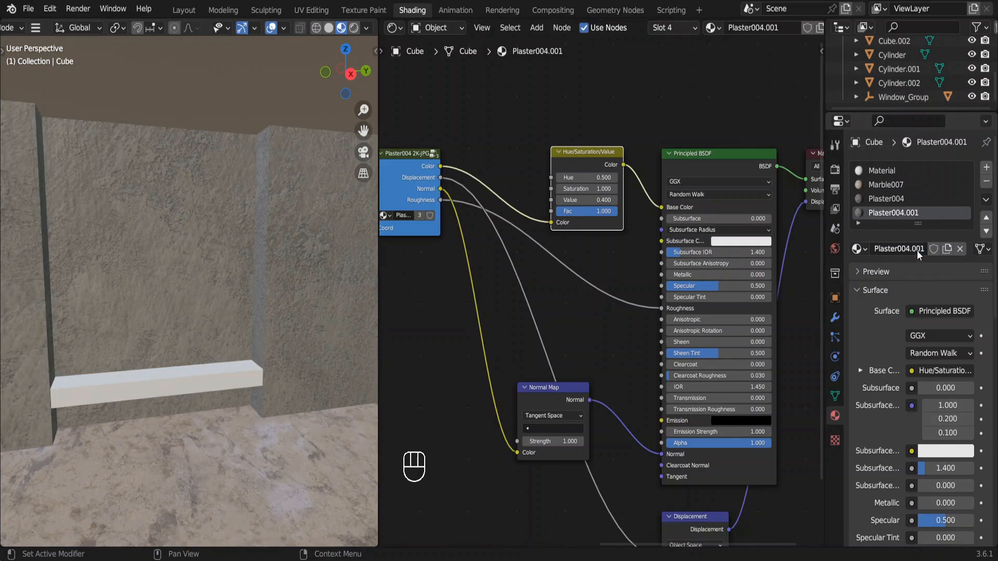
pyautogui.click(598, 200)
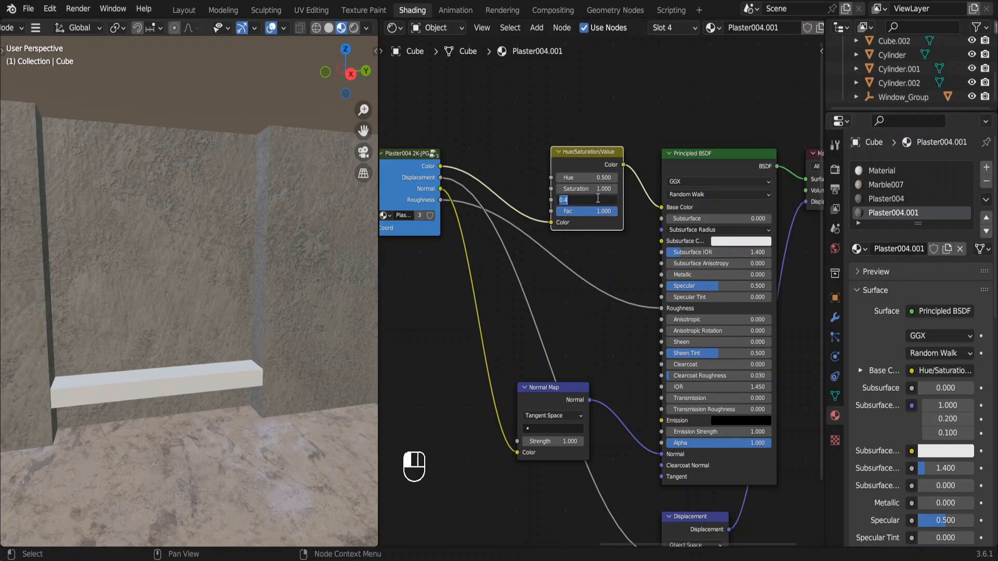
pyautogui.write('.8')
pyautogui.press('Return')
# Assign Plaster004.001 to the faces of the protruding wall sections on both sides of the bench.
pyautogui.press('Tab')
pyautogui.keyDown('ctrl'); pyautogui.moveTo(343, 244); pyautogui.dragTo(336, 252, button='middle'); pyautogui.keyUp('ctrl')
pyautogui.moveTo(343, 251); pyautogui.dragTo(240, 217)
pyautogui.keyDown('shift'); pyautogui.moveTo(78, 255); pyautogui.dragTo(18, 232); pyautogui.keyUp('shift')
pyautogui.moveTo(18, 232); pyautogui.dragTo(4, 229, button='middle')
pyautogui.keyDown('shift'); pyautogui.moveTo(4, 229); pyautogui.dragTo(76, 218, button='middle'); pyautogui.keyUp('shift')
pyautogui.keyDown('shift'); pyautogui.click(82, 219); pyautogui.keyUp('shift')
pyautogui.keyDown('shift'); pyautogui.click(118, 220); pyautogui.keyUp('shift')
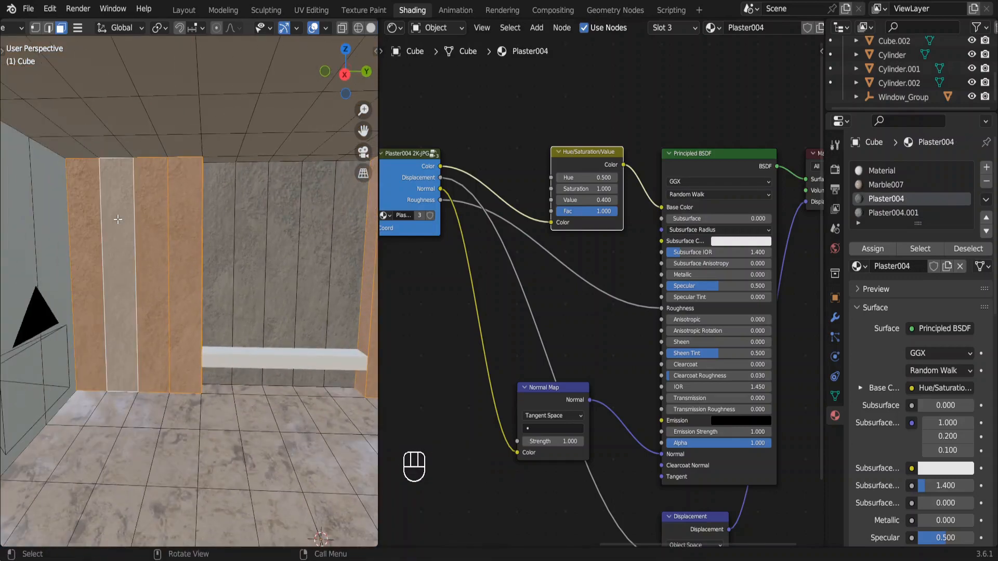
pyautogui.click(893, 211)
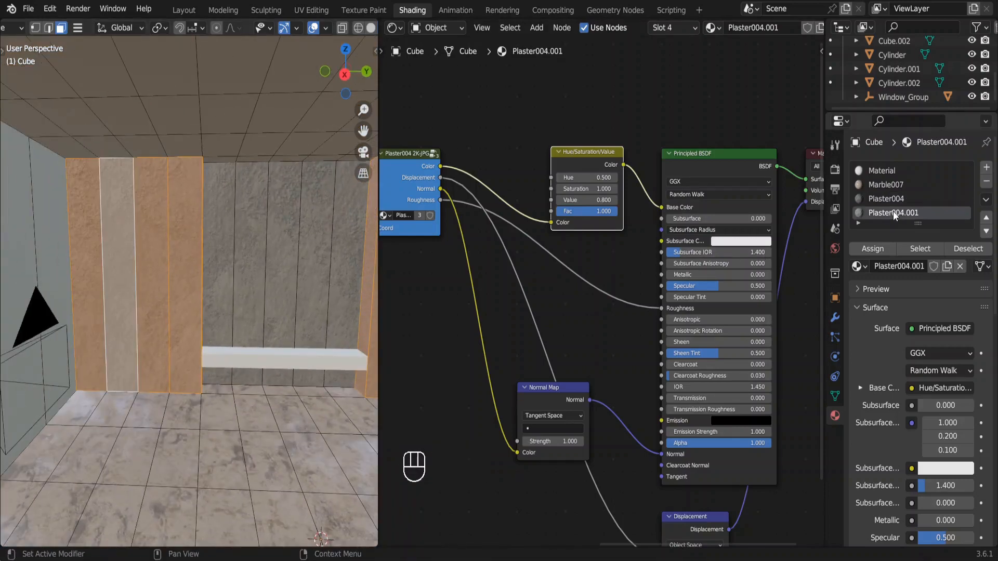
pyautogui.click(866, 251)
pyautogui.press('Tab')
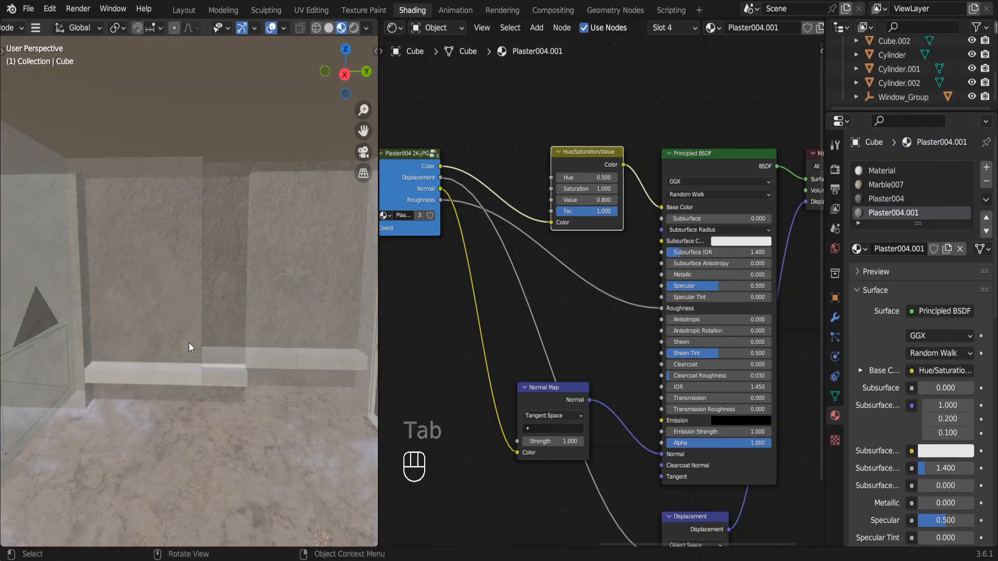
# Give the wall bench the existing Marble007 material.
pyautogui.click(181, 384)
pyautogui.click(865, 227)
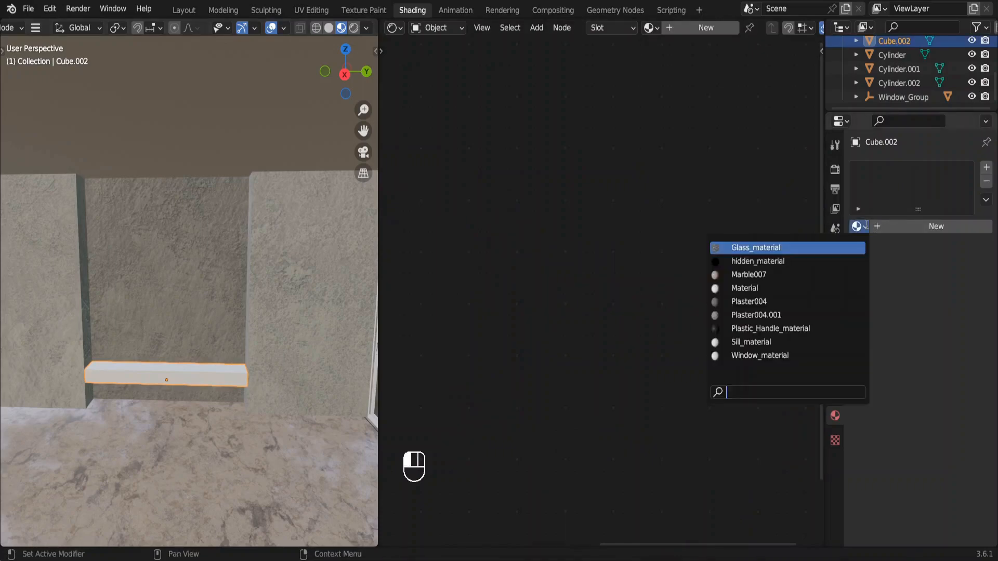
pyautogui.write('marb')
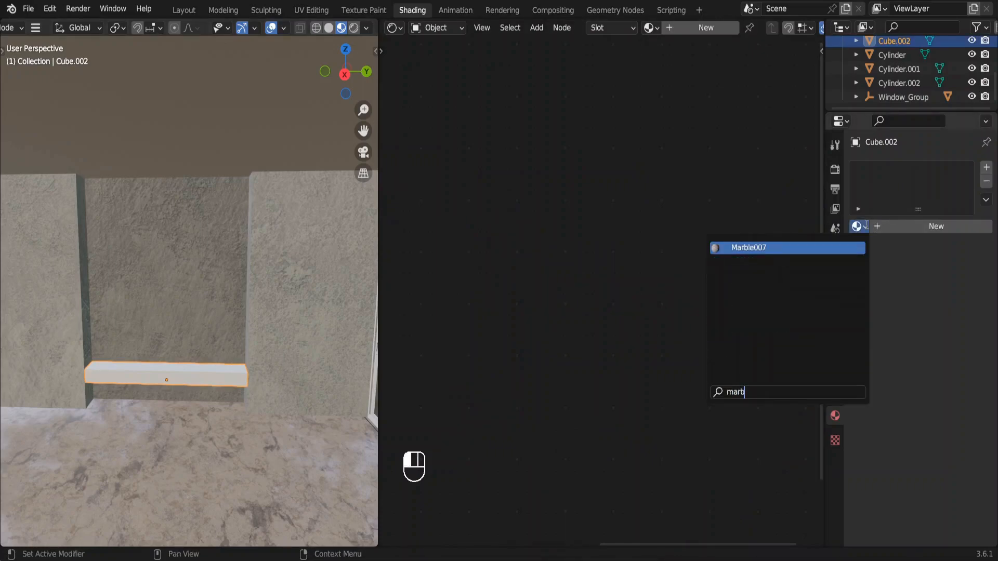
pyautogui.press('Return')
# Apply the bench's object transform and unwrap all its faces with Smart UV Project.
pyautogui.moveTo(130, 312); pyautogui.dragTo(170, 299, button='middle')
pyautogui.hotkey('ctrl', 'a')
pyautogui.click(171, 298)
pyautogui.press('Tab')
pyautogui.press('u')
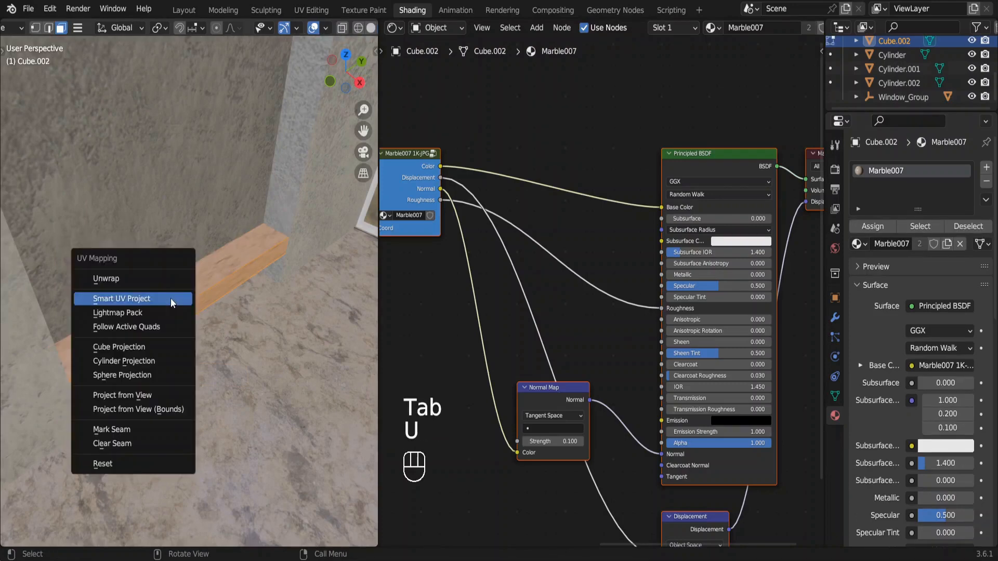
pyautogui.click(171, 299)
pyautogui.press('Return')
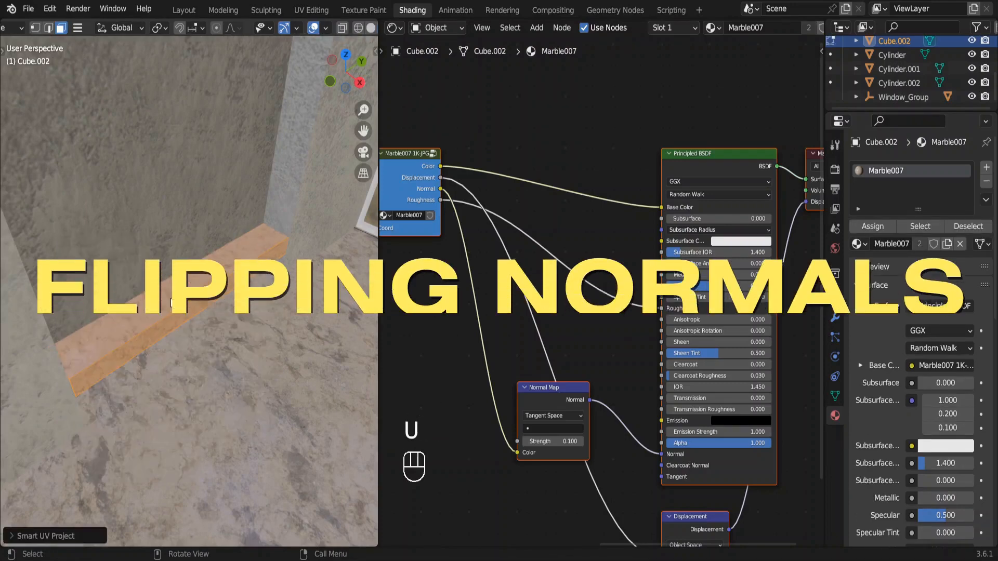
# Examine the plaster's bumps on the outer and inner sides of the wall, and leave Edit Mode.
pyautogui.moveTo(170, 298); pyautogui.dragTo(132, 287, button='middle')
pyautogui.keyDown('shift'); pyautogui.hscroll(-10, 132, 287); pyautogui.keyUp('shift')
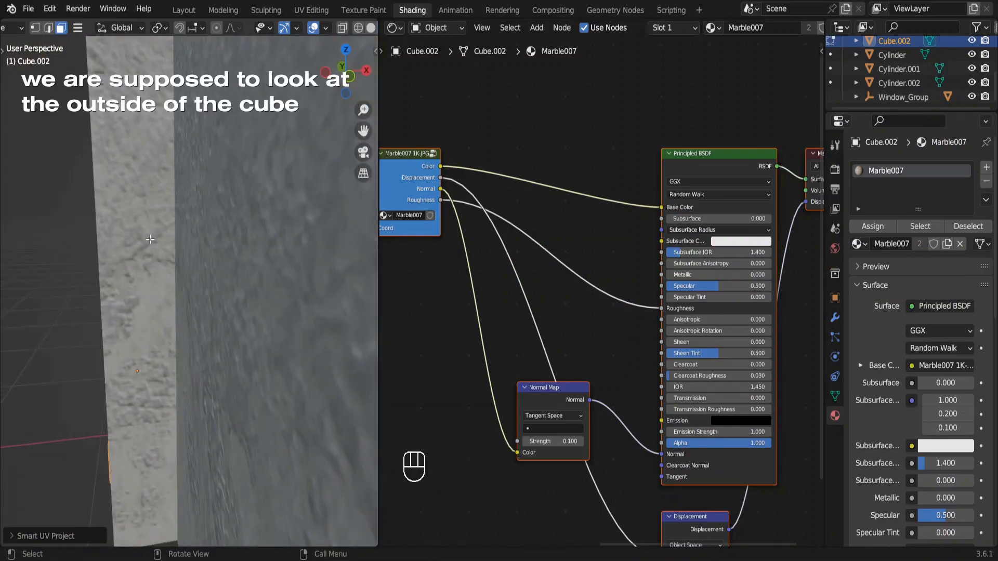
pyautogui.scroll(-10, 203, 235)
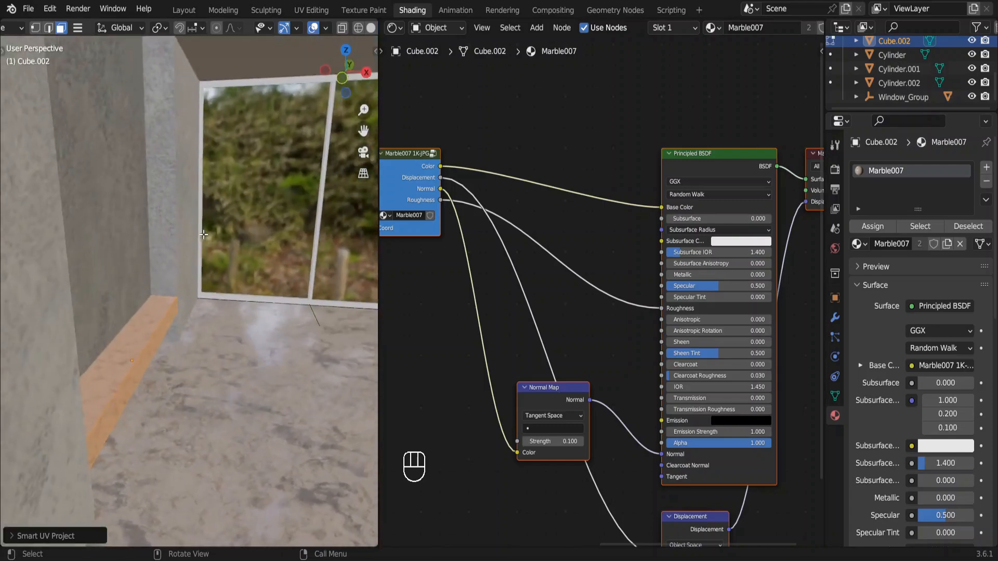
pyautogui.hscroll(5, 203, 235)
pyautogui.keyDown('shift'); pyautogui.hscroll(4, 204, 234); pyautogui.keyUp('shift')
pyautogui.keyDown('shift'); pyautogui.hscroll(3, 203, 235); pyautogui.keyUp('shift')
pyautogui.press('Tab')
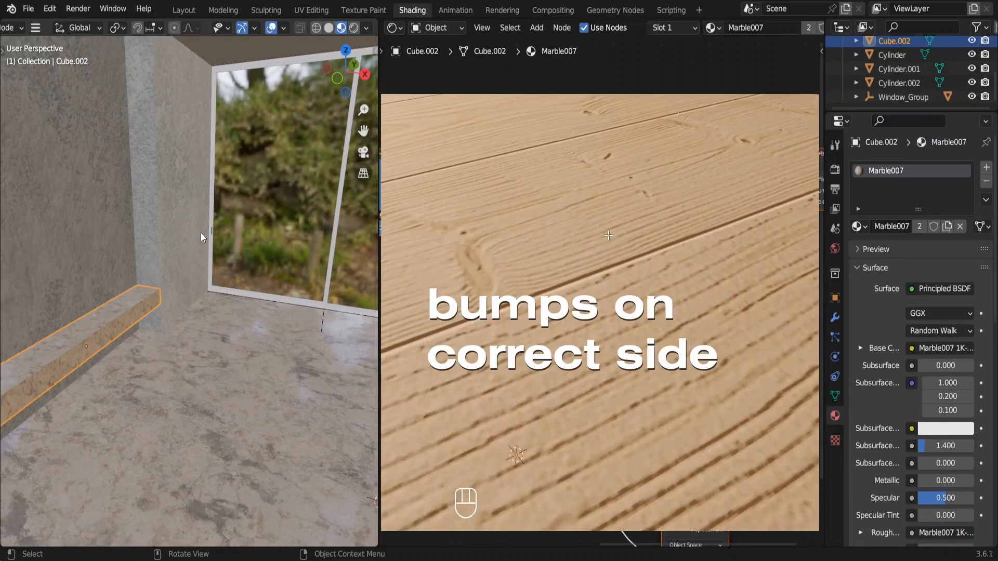
# Select the room mesh, enable the Face Orientation overlay, and check the face directions from inside and outside.
pyautogui.click(201, 233)
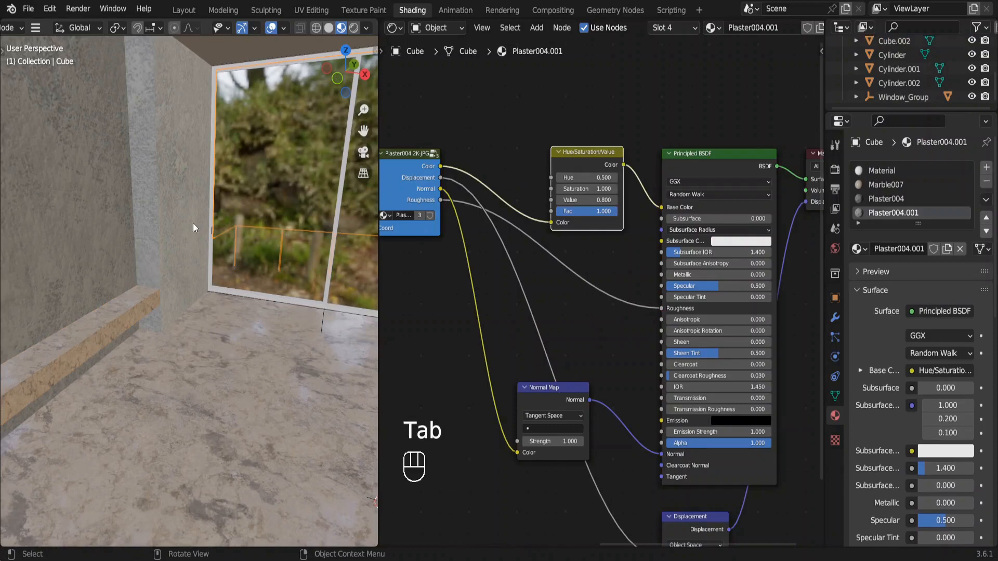
pyautogui.click(284, 27)
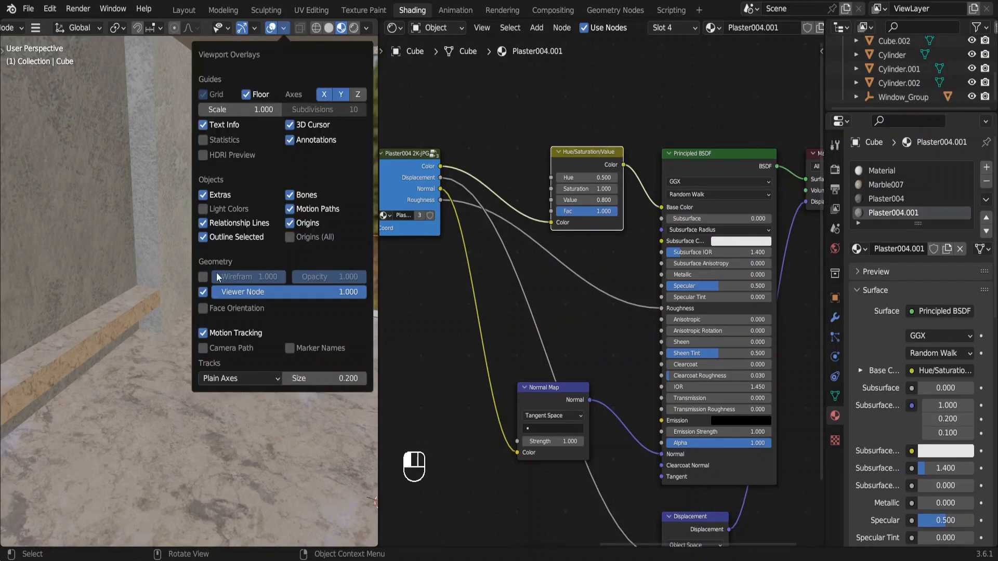
pyautogui.click(202, 308)
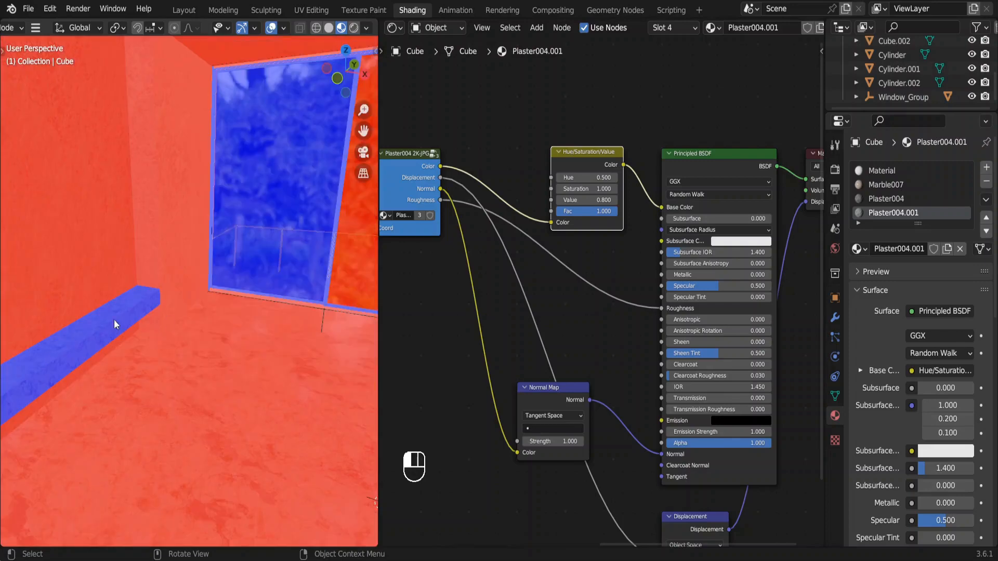
pyautogui.keyDown('shift'); pyautogui.hscroll(5, 84, 317); pyautogui.keyUp('shift')
pyautogui.hscroll(-3, 83, 317)
pyautogui.scroll(-2, 83, 317)
pyautogui.hscroll(5, 83, 317)
pyautogui.keyDown('ctrl'); pyautogui.scroll(-5, 84, 317); pyautogui.keyUp('ctrl')
pyautogui.hscroll(-10, 83, 317)
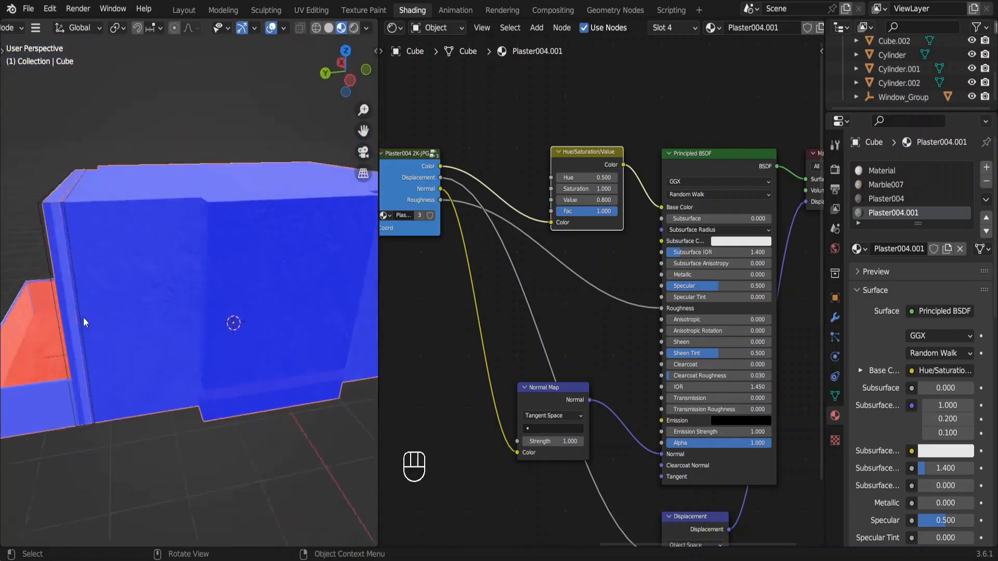
pyautogui.hscroll(-5, 84, 322)
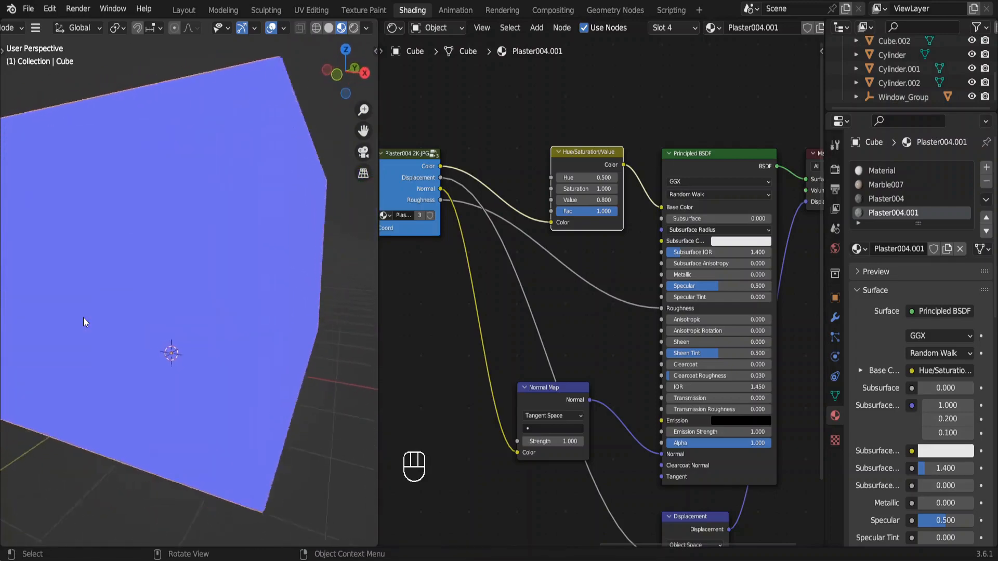
# Recalculate the normals of all the room's faces to the inside and turn off the Face Orientation overlay.
pyautogui.press('KP_0')
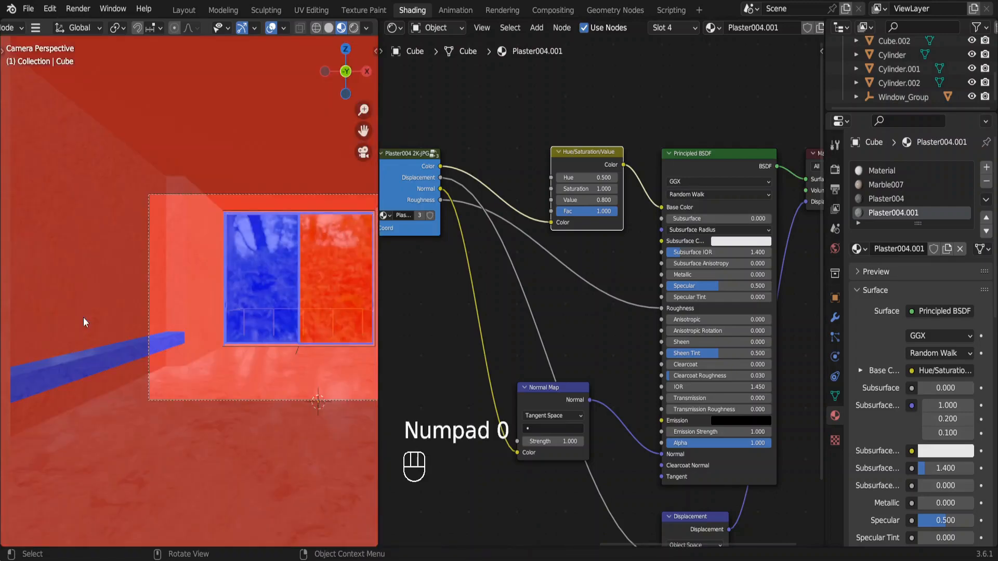
pyautogui.press('Tab')
pyautogui.press('a')
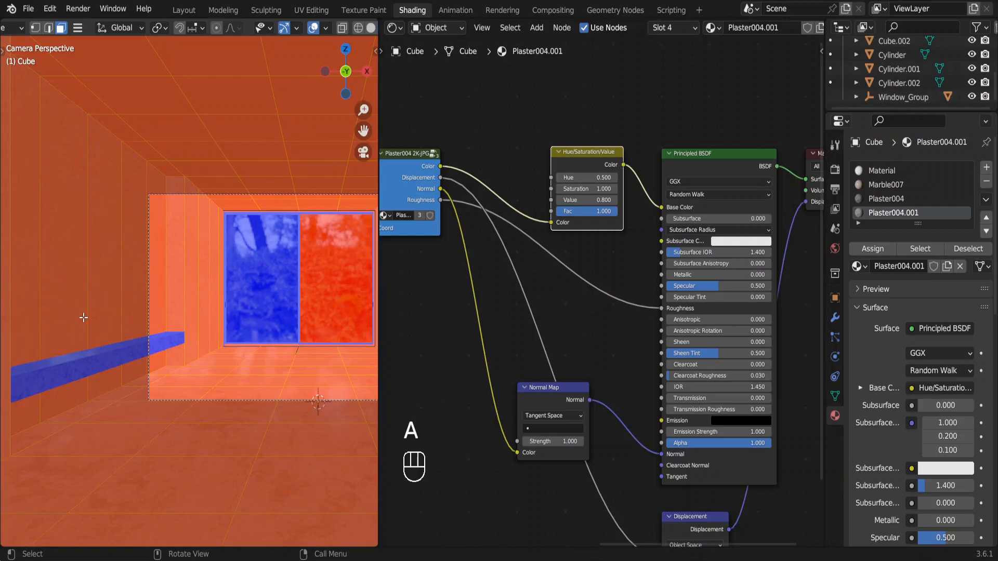
pyautogui.hotkey('alt', 'n')
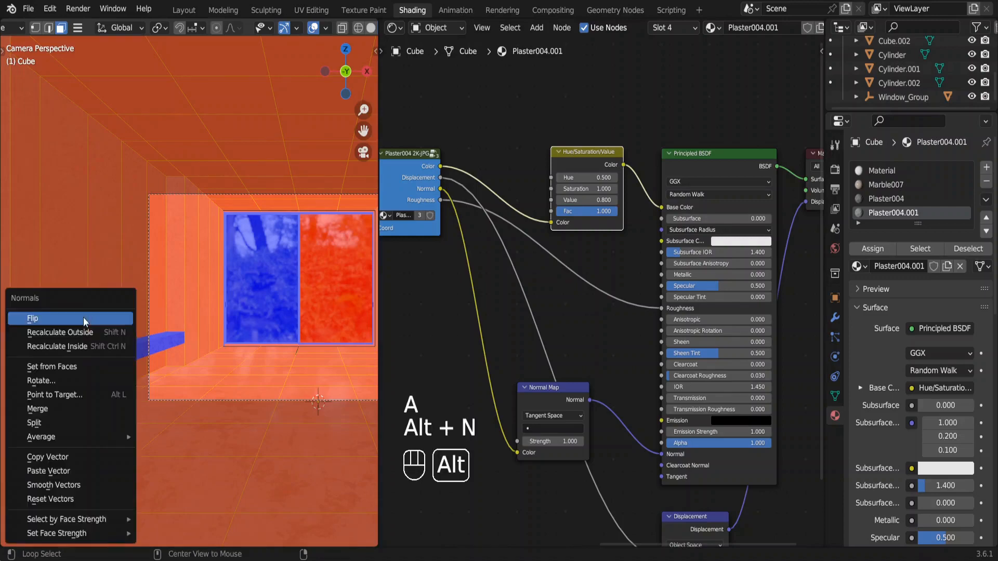
pyautogui.click(91, 344)
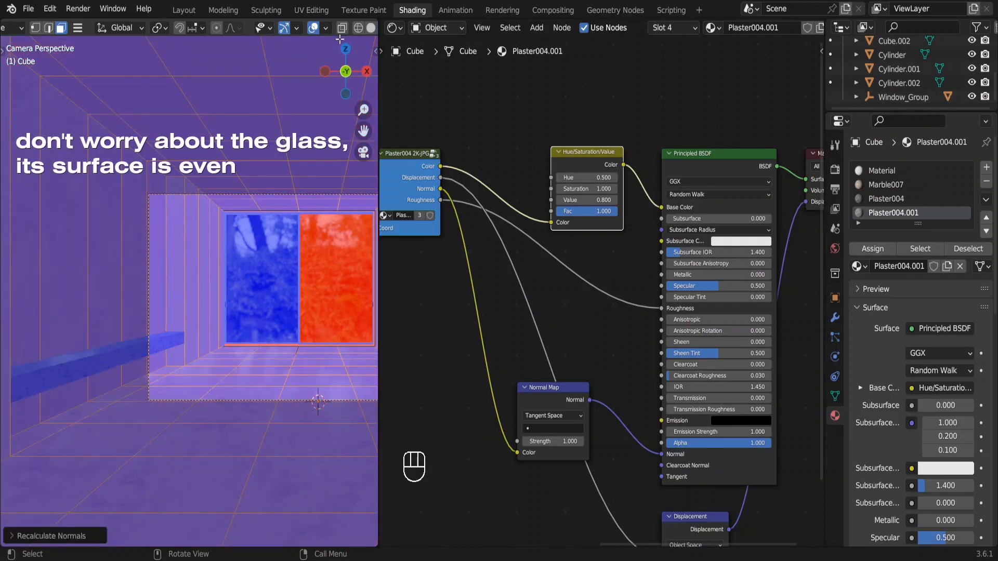
pyautogui.click(323, 29)
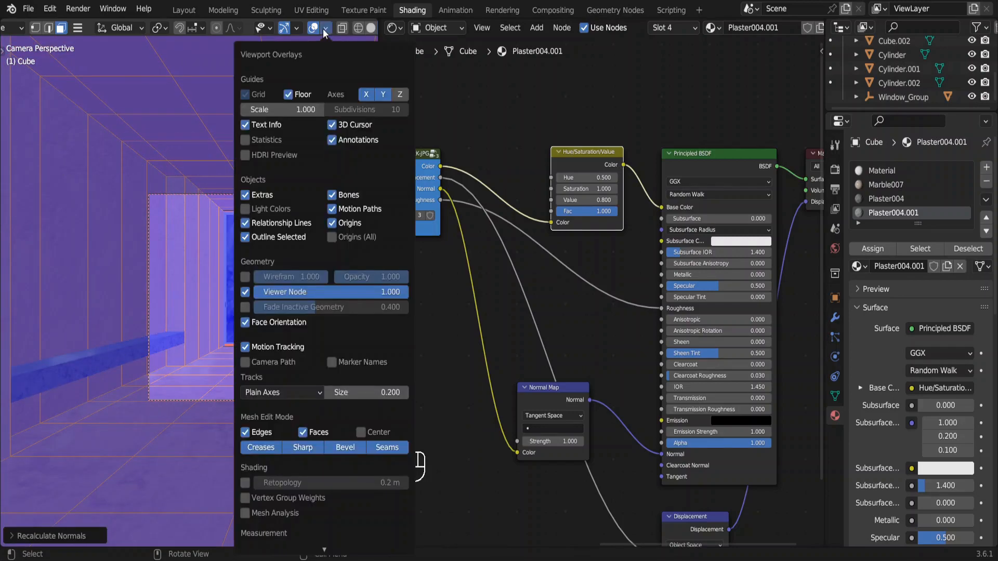
pyautogui.click(245, 323)
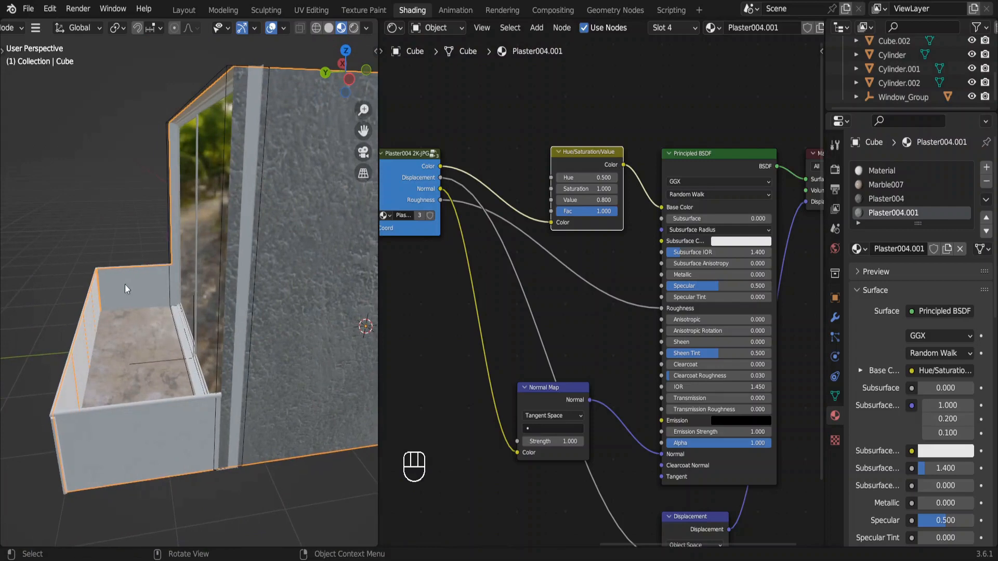
# Select the balcony's railing panel faces, add a material slot with Glass_material, and assign it to them.
pyautogui.press('Tab')
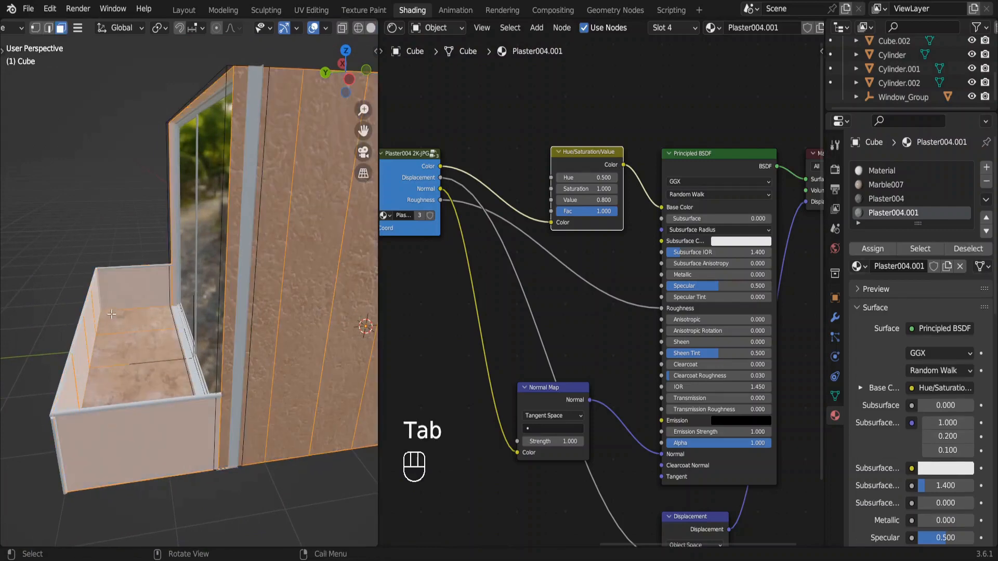
pyautogui.click(124, 290)
pyautogui.keyDown('shift'); pyautogui.click(97, 301); pyautogui.keyUp('shift')
pyautogui.keyDown('shift'); pyautogui.click(89, 338); pyautogui.keyUp('shift')
pyautogui.keyDown('shift'); pyautogui.click(77, 380); pyautogui.keyUp('shift')
pyautogui.keyDown('shift'); pyautogui.click(106, 448); pyautogui.keyUp('shift')
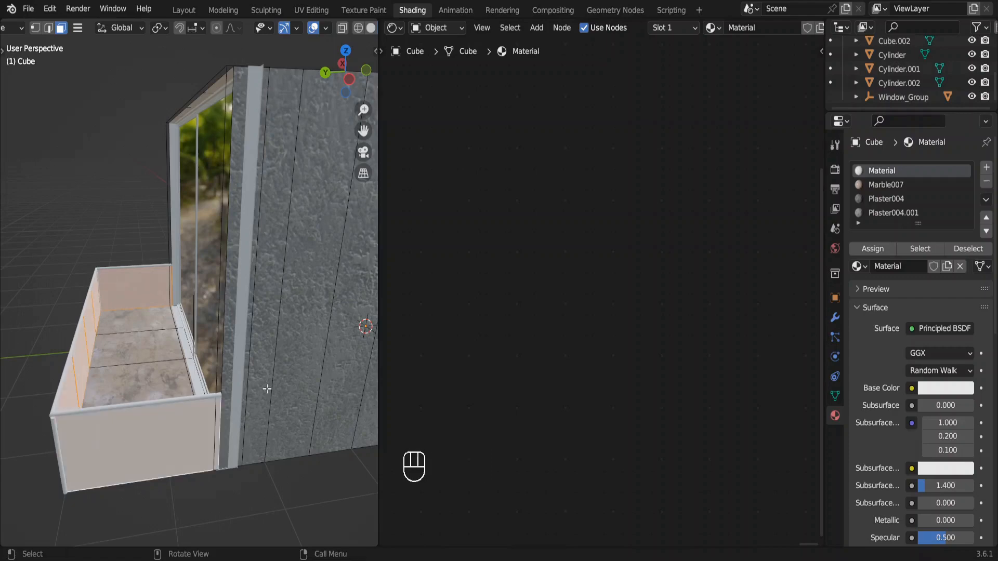
pyautogui.click(985, 168)
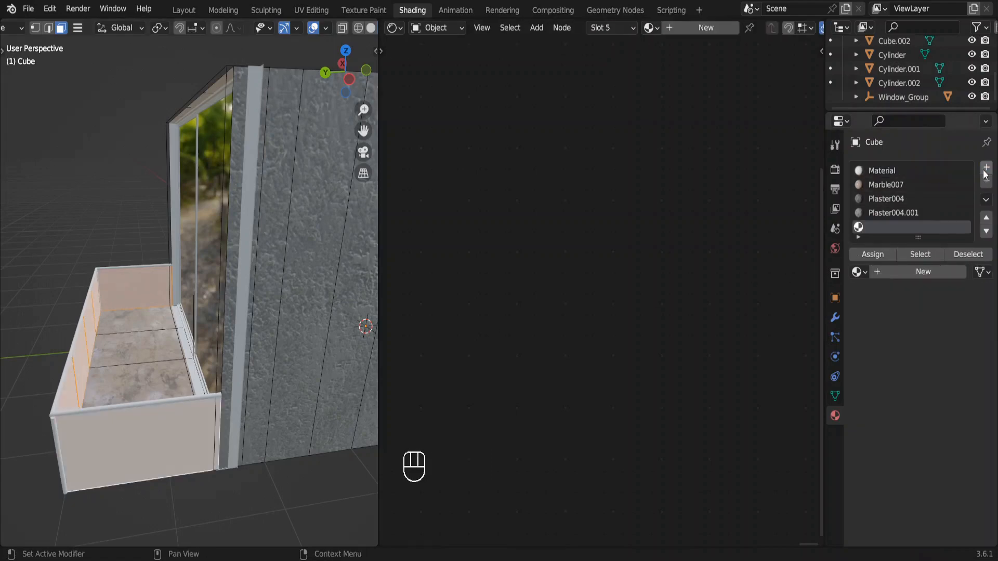
pyautogui.click(858, 272)
pyautogui.write('g')
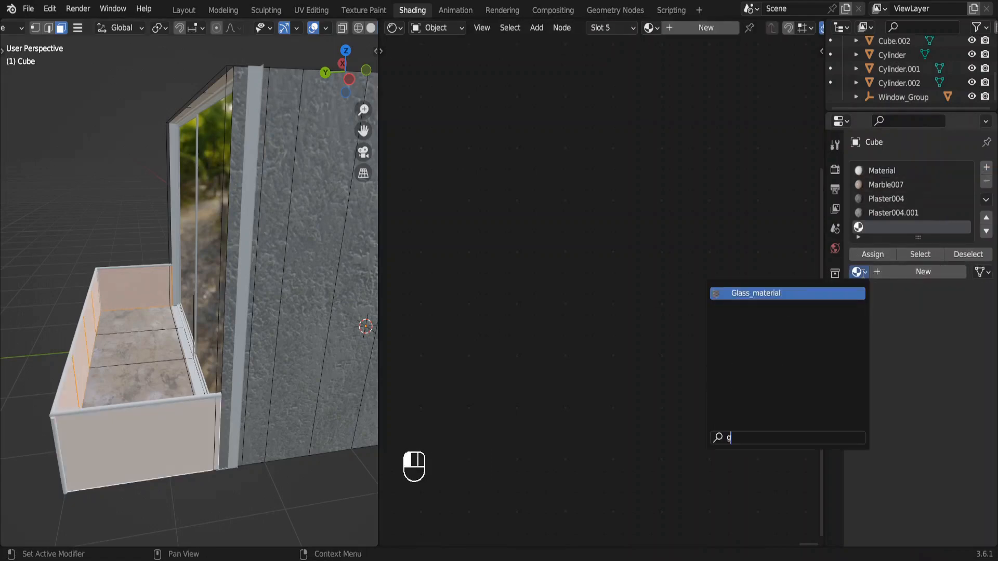
pyautogui.click(743, 293)
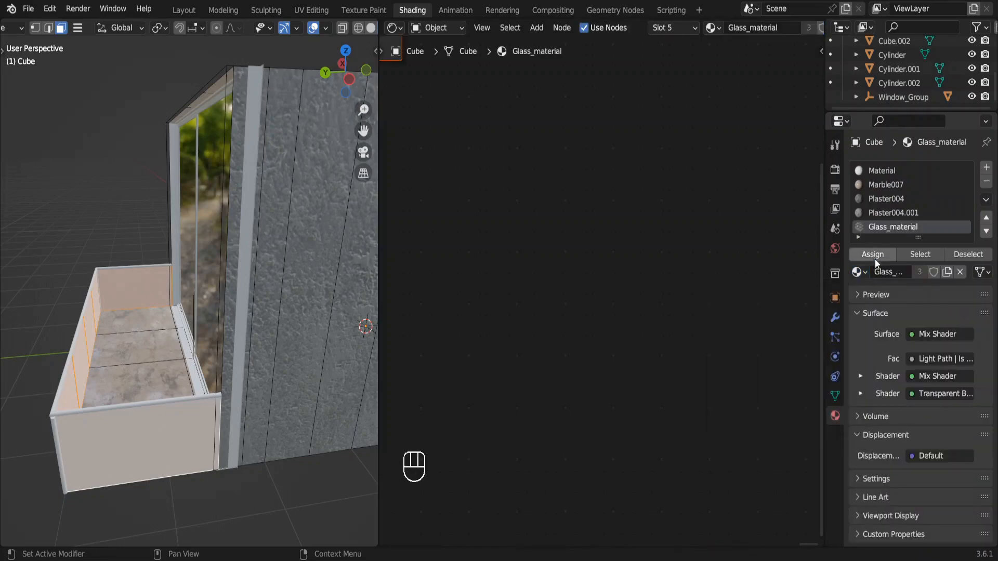
pyautogui.click(875, 259)
# Move the unconnected Principled BSDF node out of Glass_material's node network and delete it.
pyautogui.hscroll(-10, 544, 203)
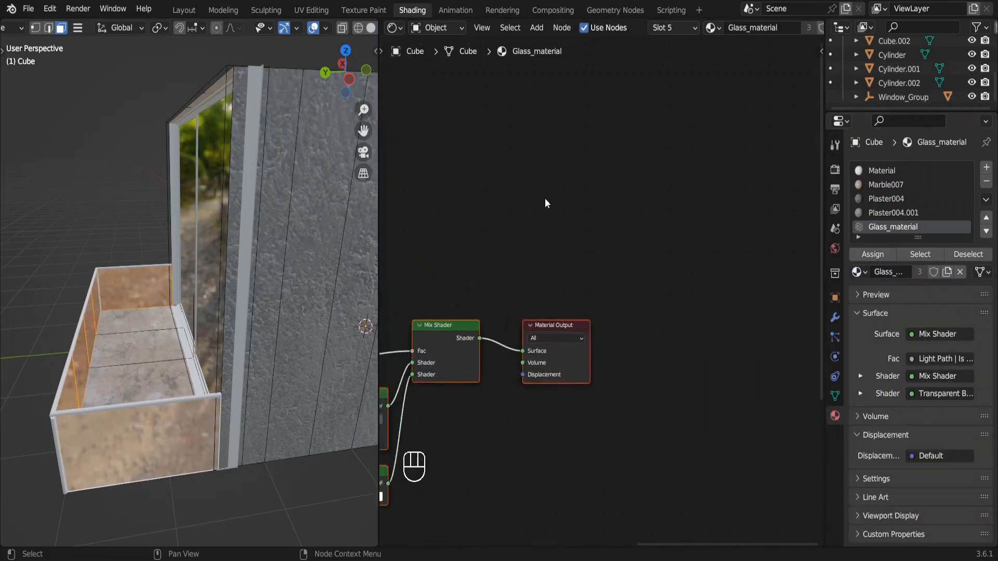
pyautogui.keyDown('ctrl'); pyautogui.hscroll(-2, 545, 198); pyautogui.keyUp('ctrl')
pyautogui.scroll(-2, 544, 199)
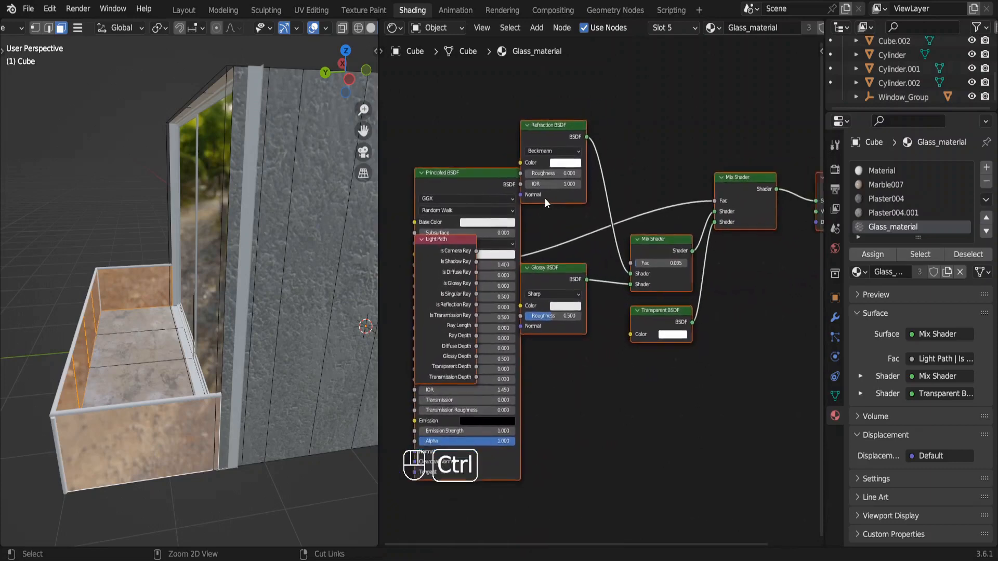
pyautogui.click(498, 196)
pyautogui.moveTo(498, 196); pyautogui.dragTo(448, 283)
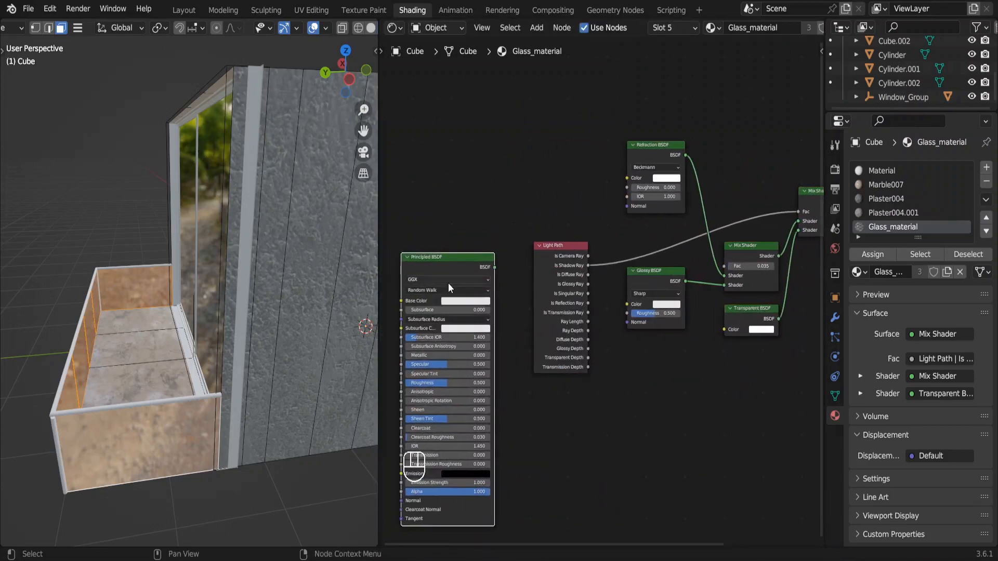
pyautogui.press('Delete')
pyautogui.hscroll(3, 448, 282)
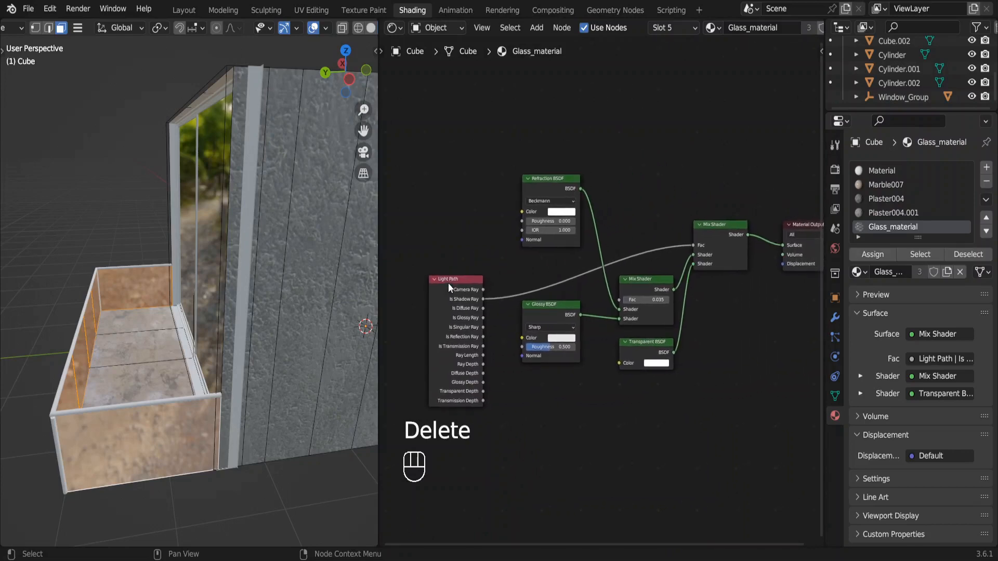
pyautogui.click(562, 211)
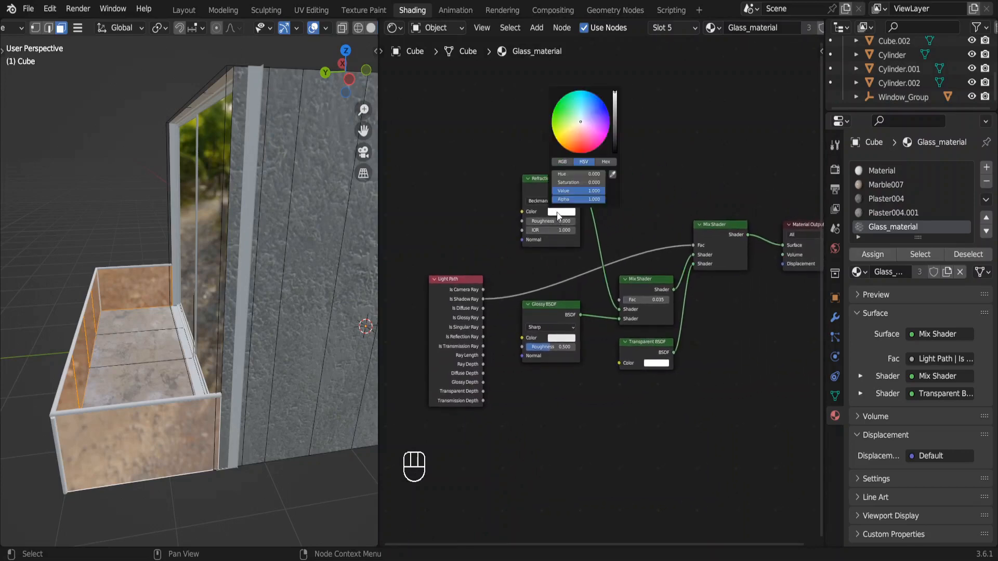
pyautogui.moveTo(615, 117)
pyautogui.mouseDown()
pyautogui.moveTo(616, 148)
pyautogui.moveTo(615, 94)
pyautogui.moveTo(616, 119)
pyautogui.mouseUp()
pyautogui.press('Escape')
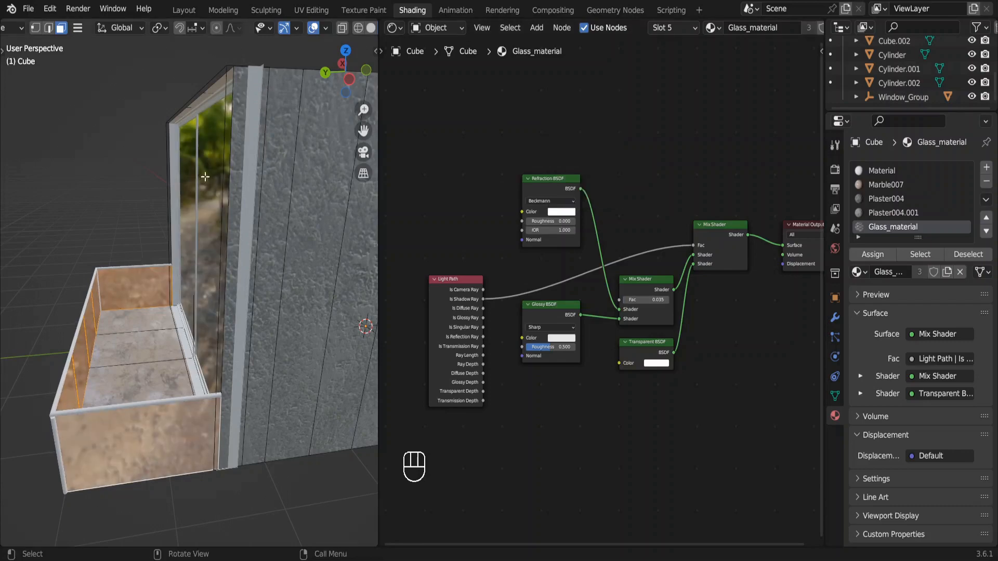
# Leave Edit Mode, make the railing's Glass_material a single-user copy, and rename it "Glass (dark)".
pyautogui.press('Tab')
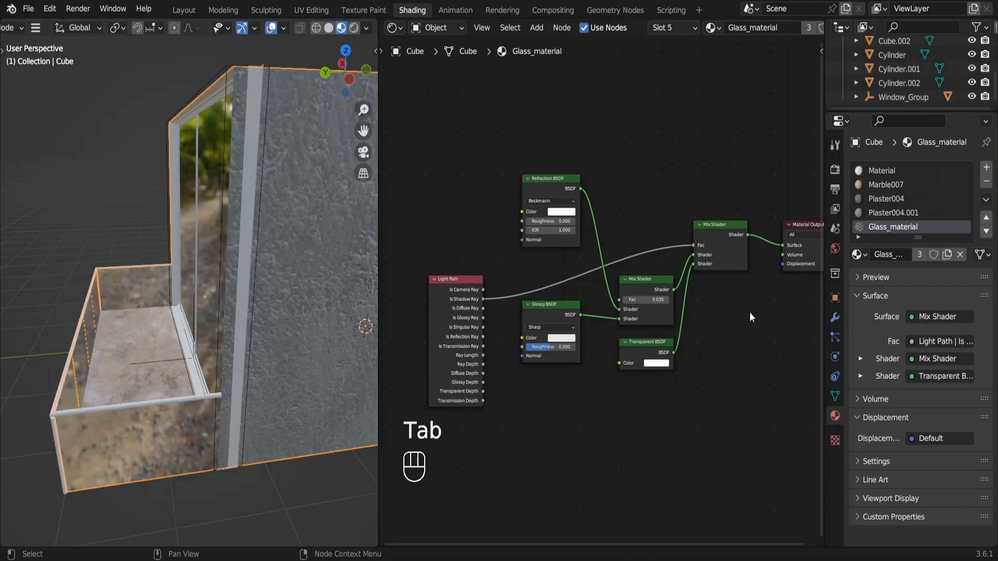
pyautogui.click(918, 256)
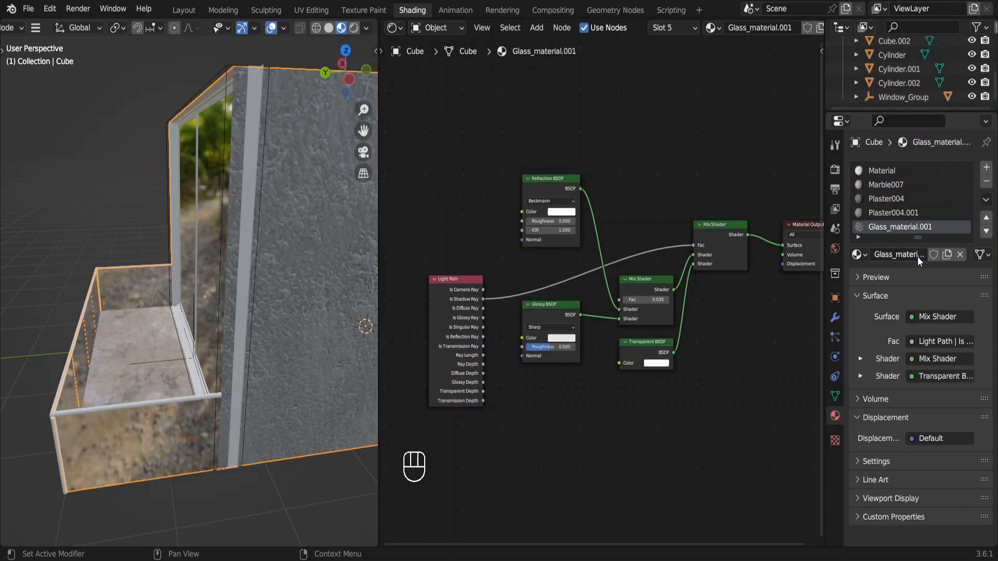
pyautogui.doubleClick(922, 229)
pyautogui.click(922, 229)
pyautogui.press('BackSpace')
pyautogui.press('BackSpace')
pyautogui.press('BackSpace')
pyautogui.press('BackSpace')
pyautogui.press('BackSpace')
pyautogui.press('BackSpace')
pyautogui.press('BackSpace')
pyautogui.write('(dark)')
pyautogui.press('Return')
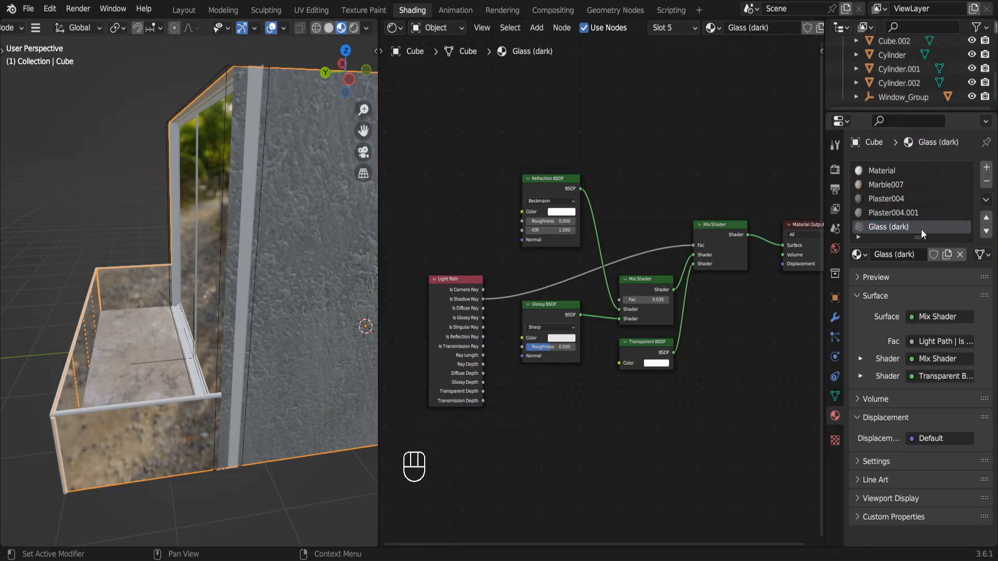
# Darken the Refraction BSDF color of Glass (dark) to a value of 0.314 and look through the camera.
pyautogui.click(555, 212)
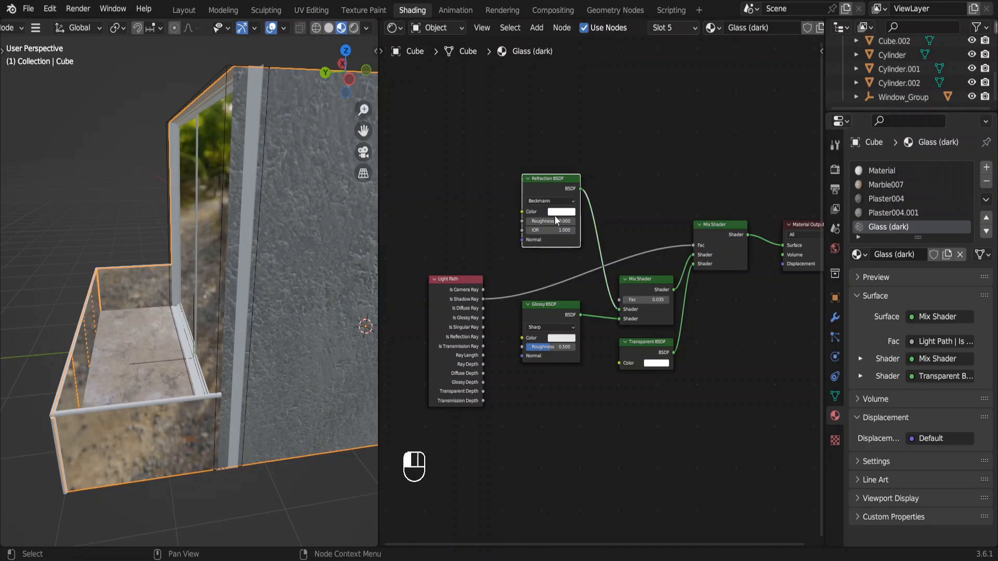
pyautogui.moveTo(615, 97); pyautogui.dragTo(615, 115)
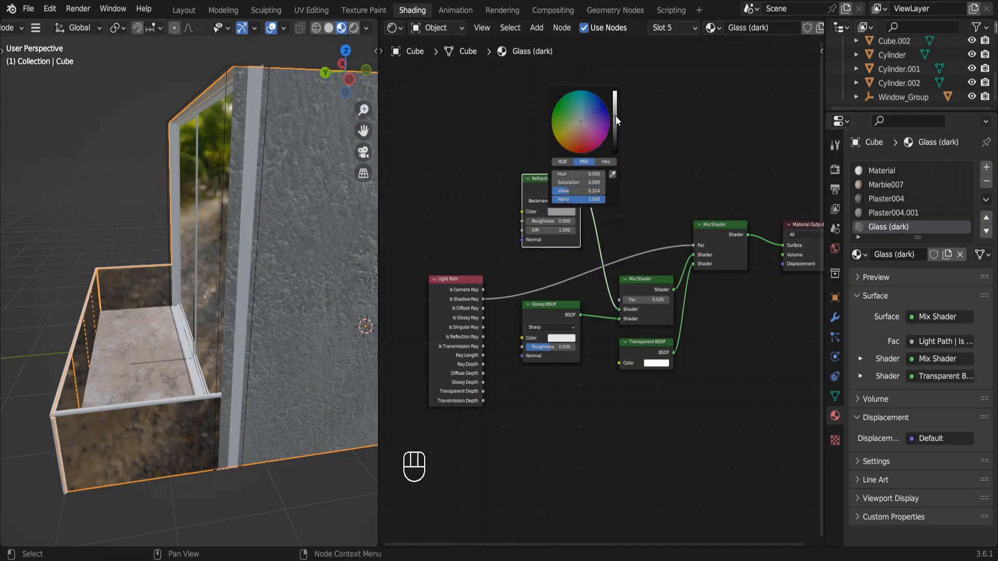
pyautogui.press('KP_0')
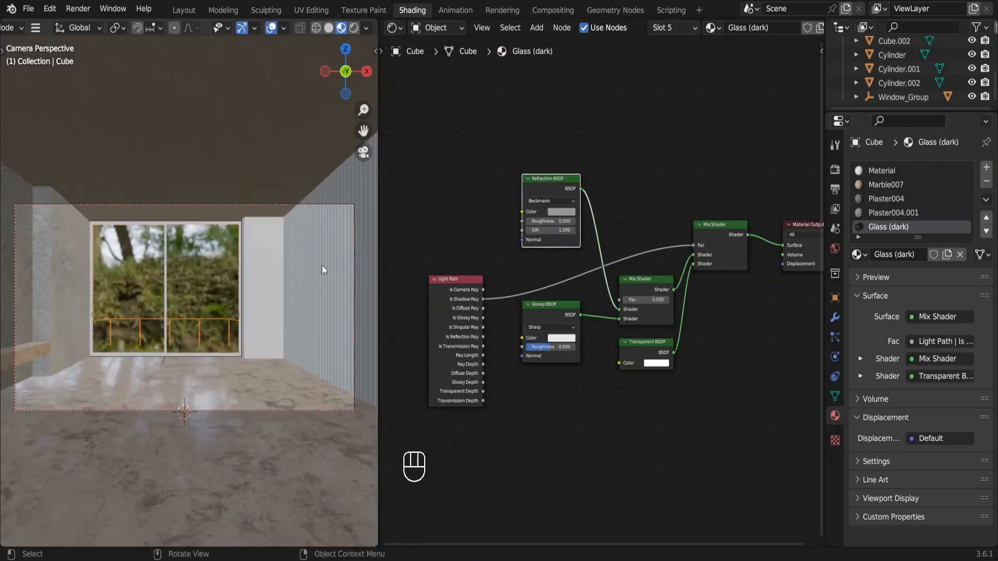
# Select the slatted plank wall and apply the Wood 003 material at 1K from the online Wood category.
pyautogui.click(322, 265)
pyautogui.keyDown('shift'); pyautogui.moveTo(308, 263); pyautogui.dragTo(307, 234, button='middle'); pyautogui.keyUp('shift')
pyautogui.press('n')
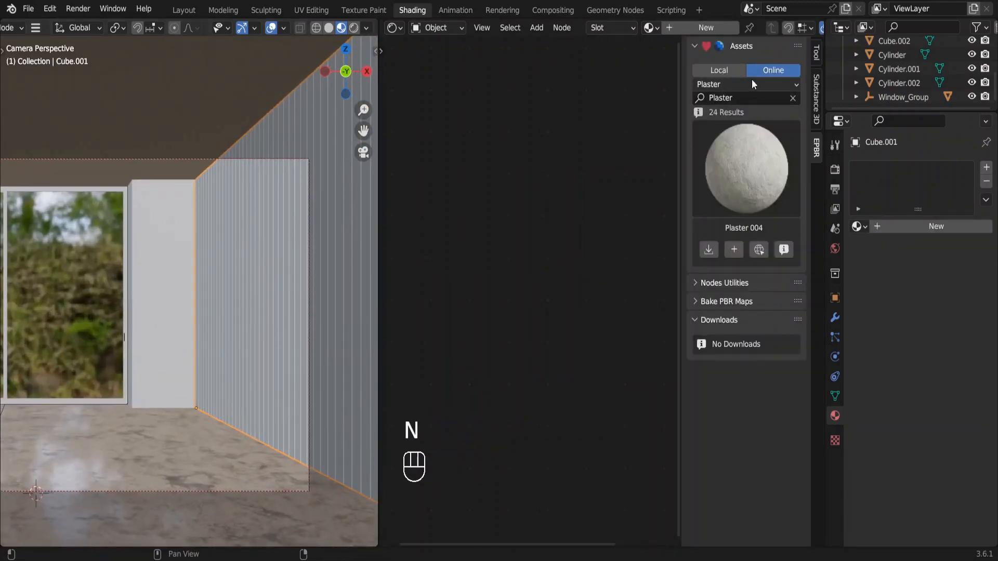
pyautogui.click(752, 82)
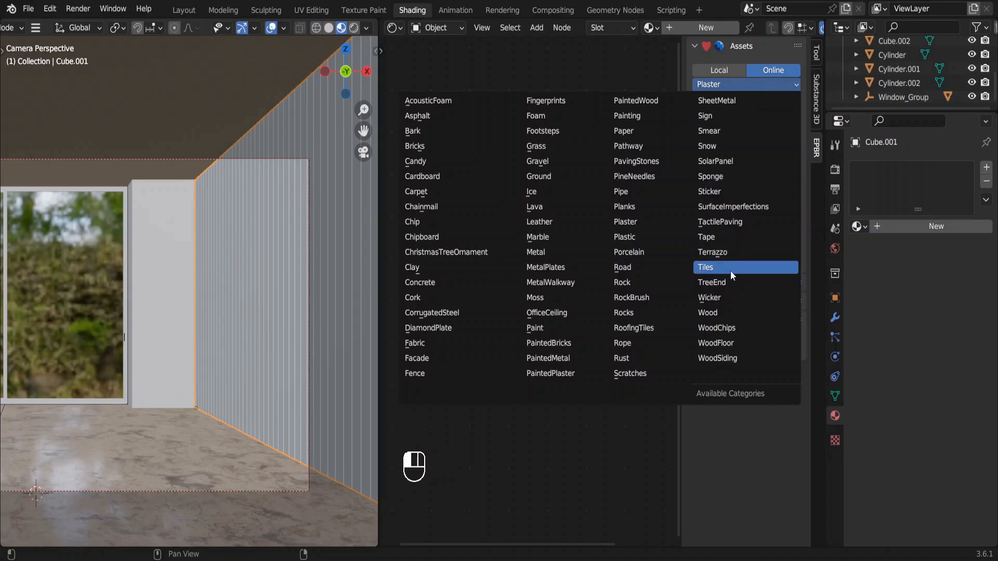
pyautogui.click(725, 311)
pyautogui.click(758, 172)
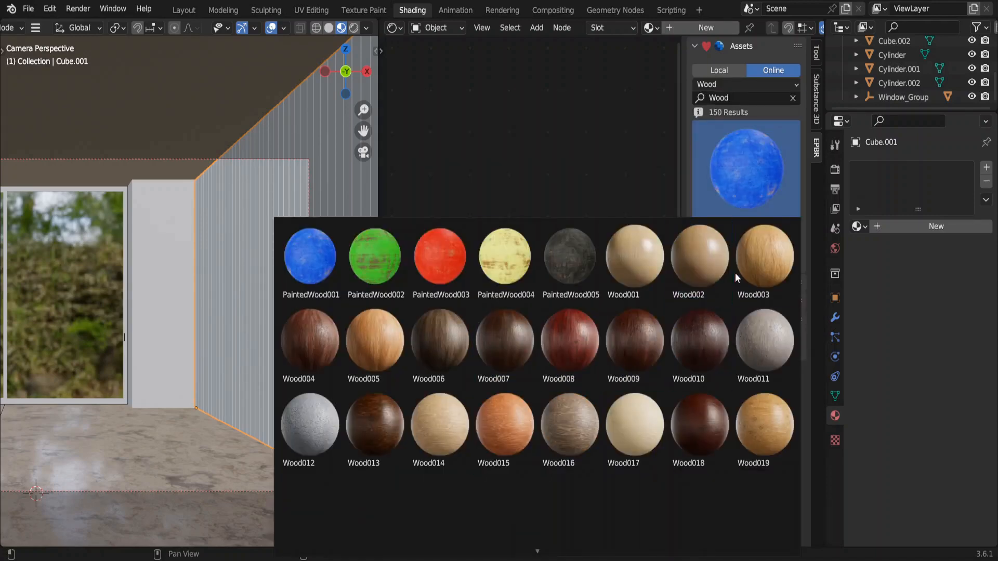
pyautogui.click(750, 268)
pyautogui.click(736, 252)
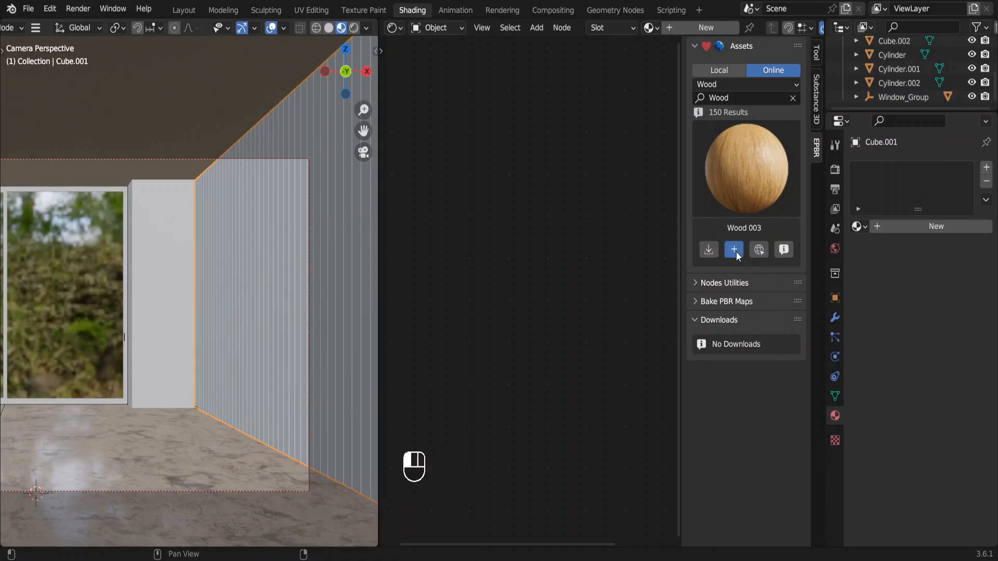
pyautogui.click(736, 482)
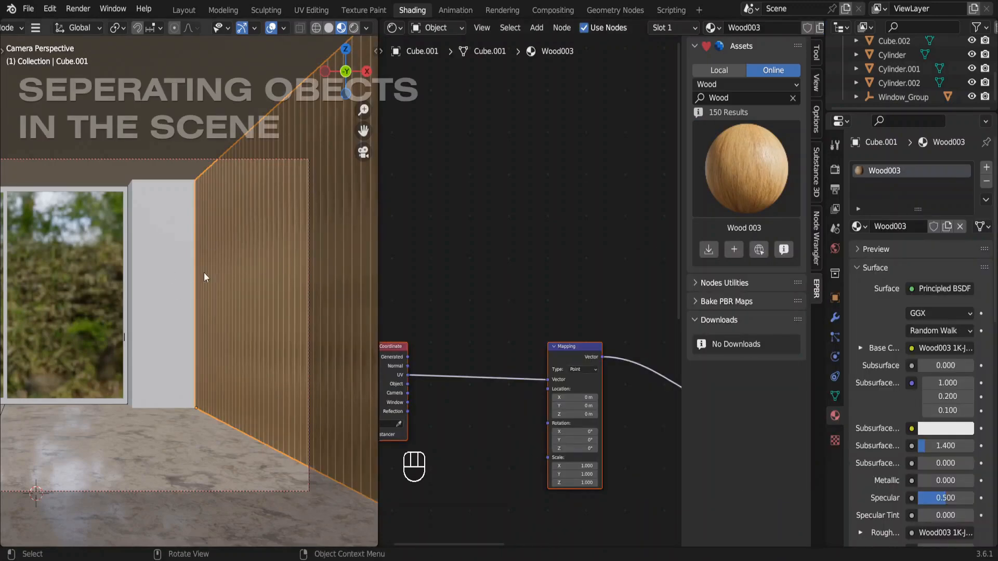
# Isolate the plank wall in local view and apply its scale.
pyautogui.press('KP_Divide')
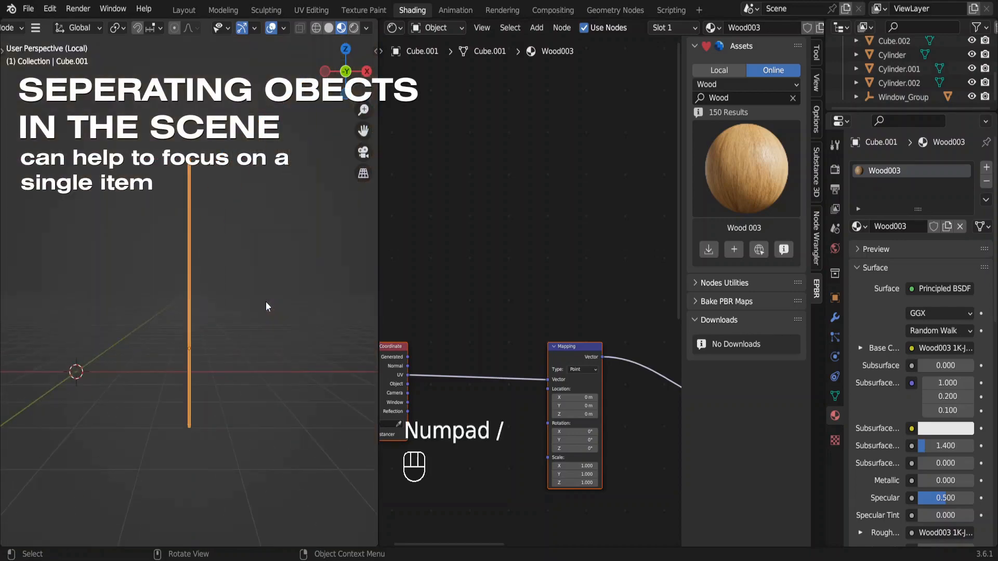
pyautogui.moveTo(266, 306); pyautogui.dragTo(245, 284, button='middle')
pyautogui.hotkey('ctrl', 'a')
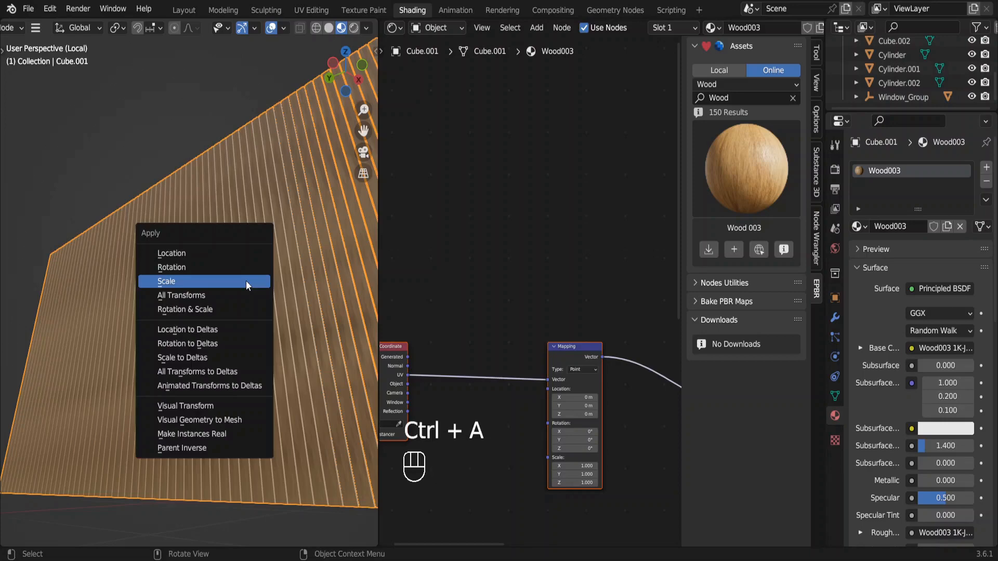
pyautogui.click(246, 281)
# Unwrap the source plank in Edit Mode with Smart UV Project, using a 66° angle limit and 0.000 island margin.
pyautogui.press('Tab')
pyautogui.press('KP_Decimal')
pyautogui.keyDown('shift'); pyautogui.moveTo(246, 280); pyautogui.dragTo(246, 281, button='middle'); pyautogui.keyUp('shift')
pyautogui.press('u')
pyautogui.click(245, 280)
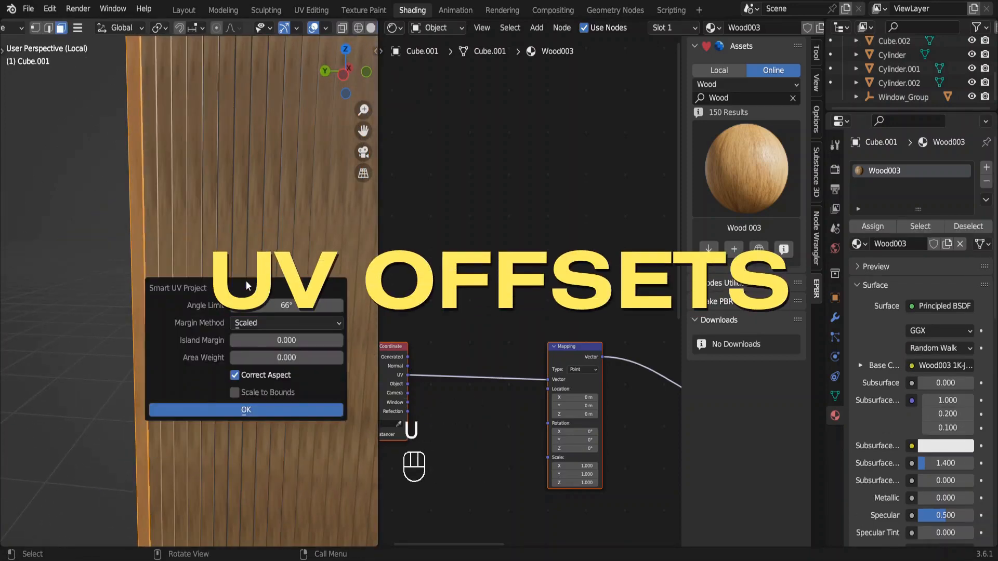
pyautogui.click(276, 410)
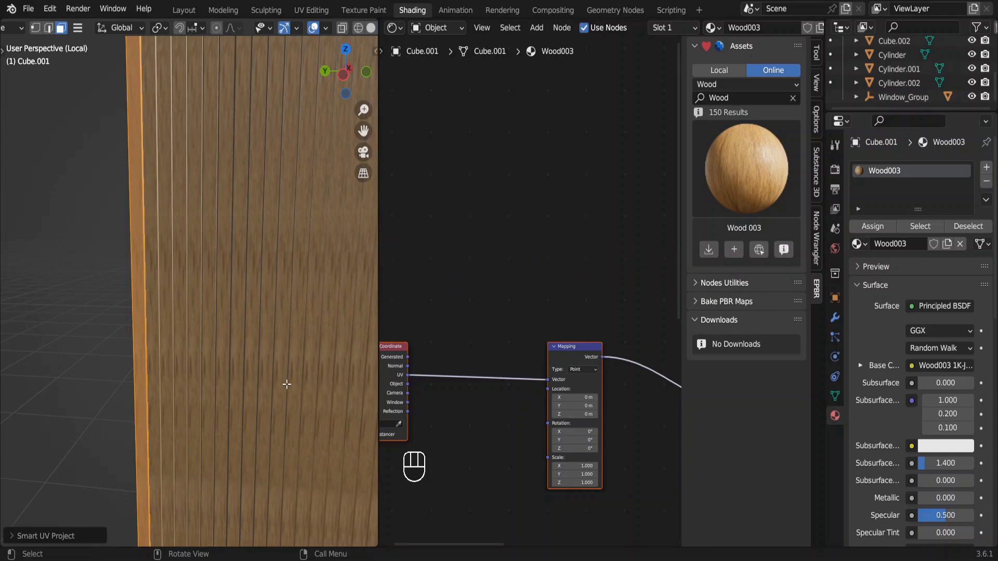
# Set the Array modifier's UV offsets to U 0.2239 and V -0.2537 to vary the wood grain between planks.
pyautogui.keyDown('ctrl'); pyautogui.moveTo(287, 384); pyautogui.dragTo(283, 384, button='middle'); pyautogui.keyUp('ctrl')
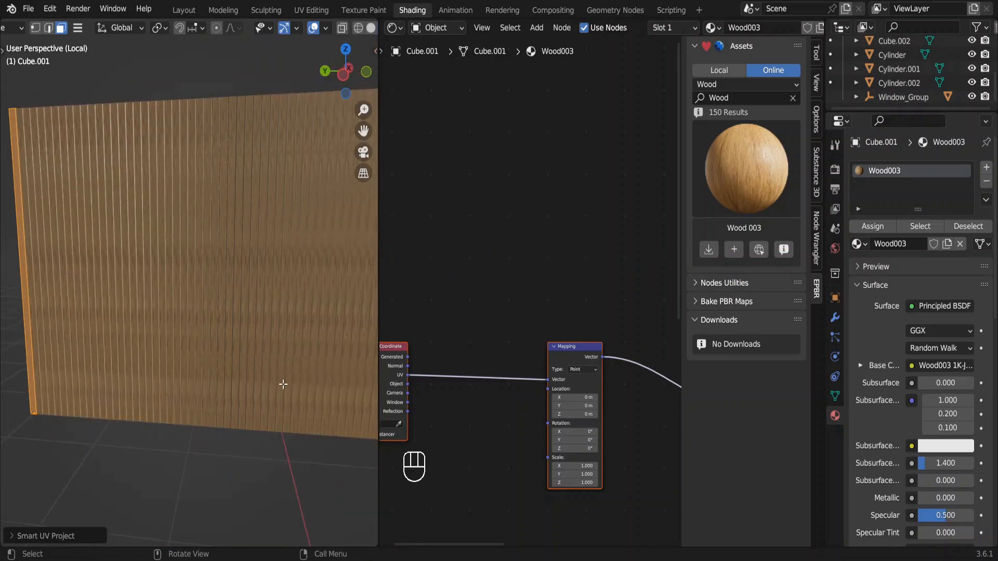
pyautogui.click(835, 318)
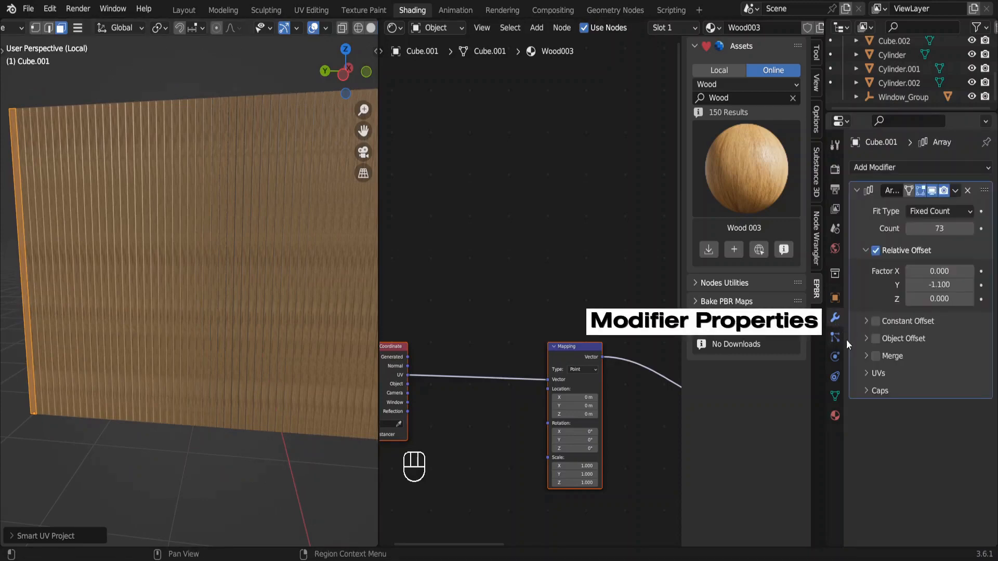
pyautogui.click(870, 375)
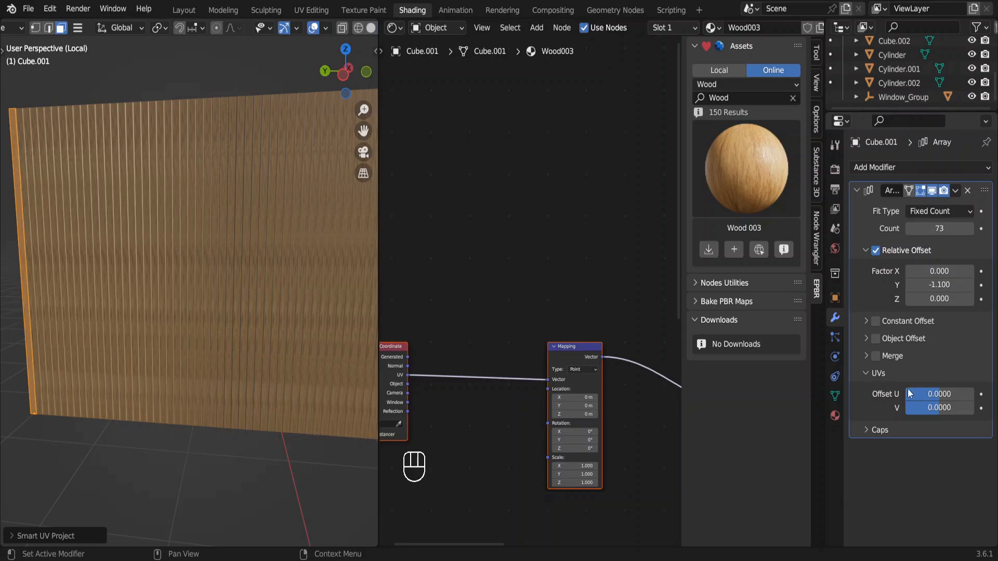
pyautogui.moveTo(934, 399)
pyautogui.mouseDown()
pyautogui.moveTo(957, 408)
pyautogui.moveTo(936, 407)
pyautogui.mouseUp()
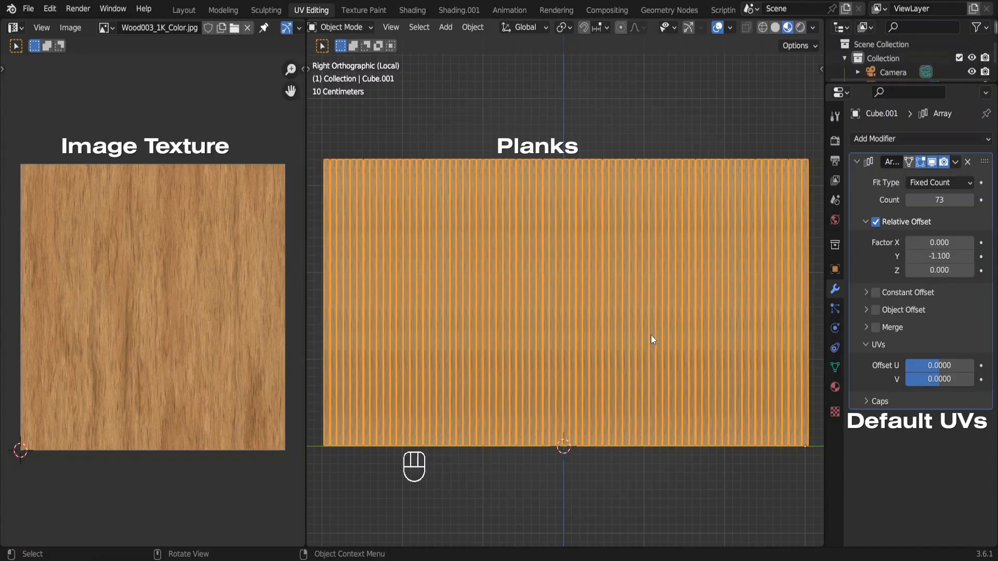
# Apply the Array modifier with zero UV offsets and enter Edit Mode to examine the planks' UV layout.
pyautogui.click(955, 162)
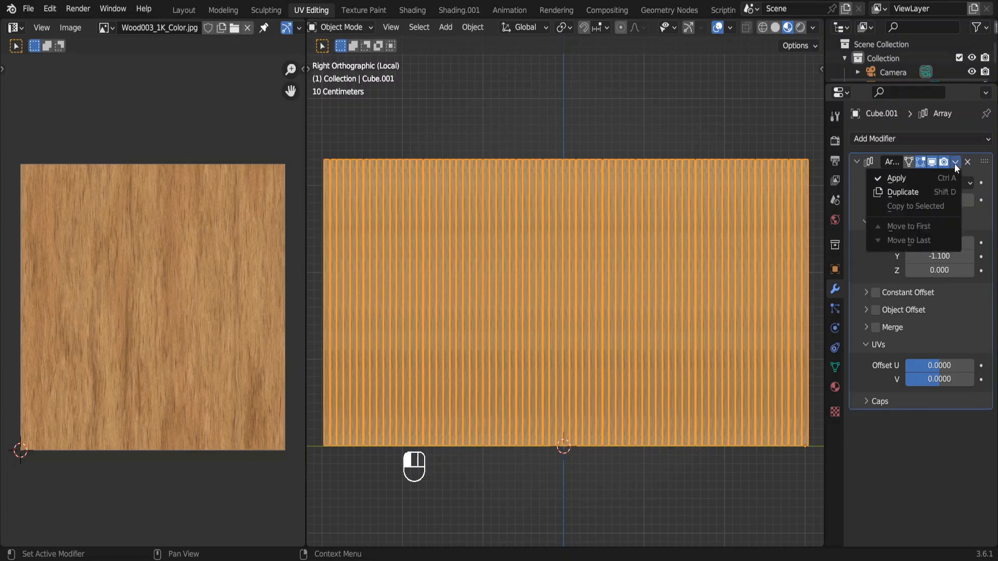
pyautogui.click(924, 177)
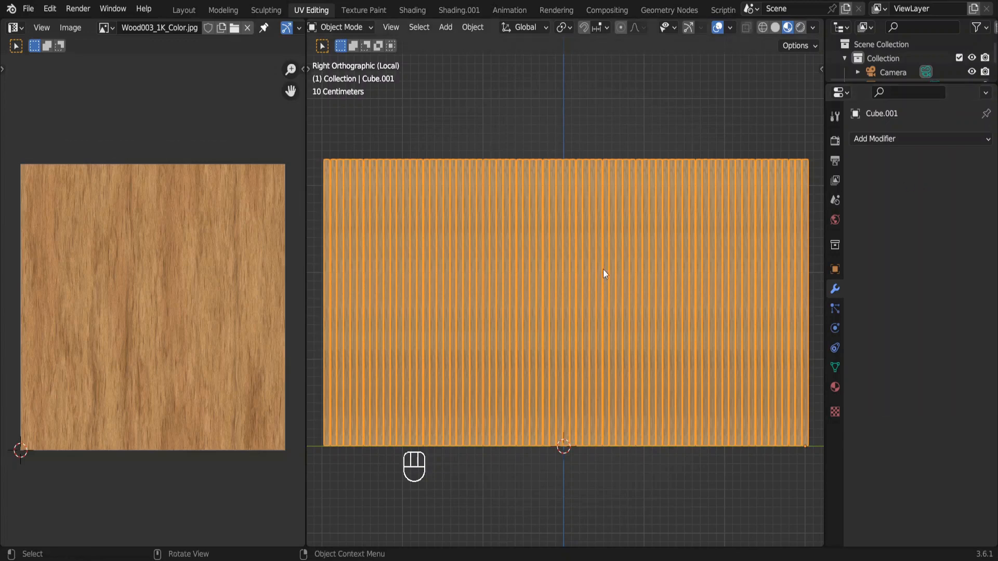
pyautogui.press('Tab')
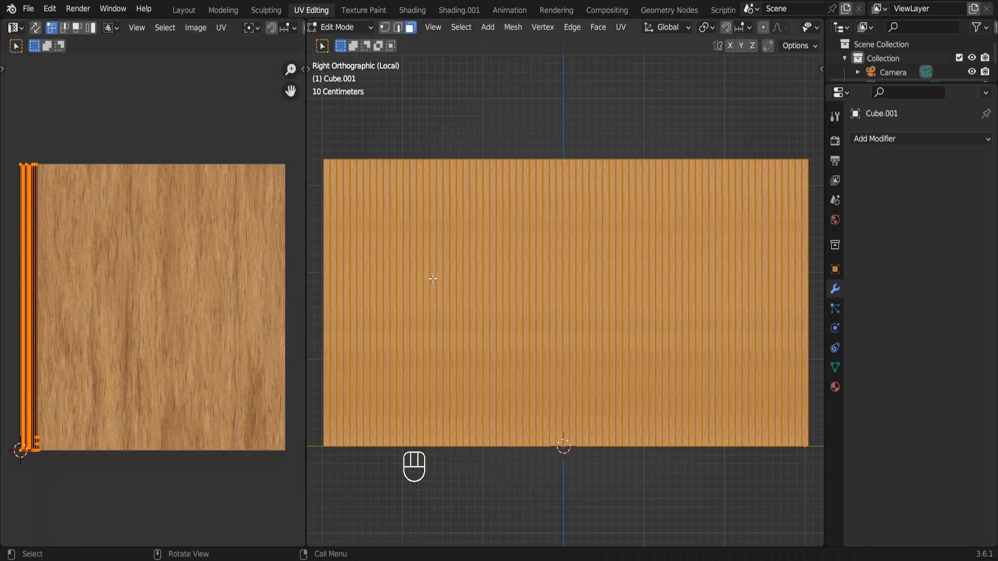
# Undo entering Edit Mode and applying the Array modifier.
pyautogui.press('ctrl')
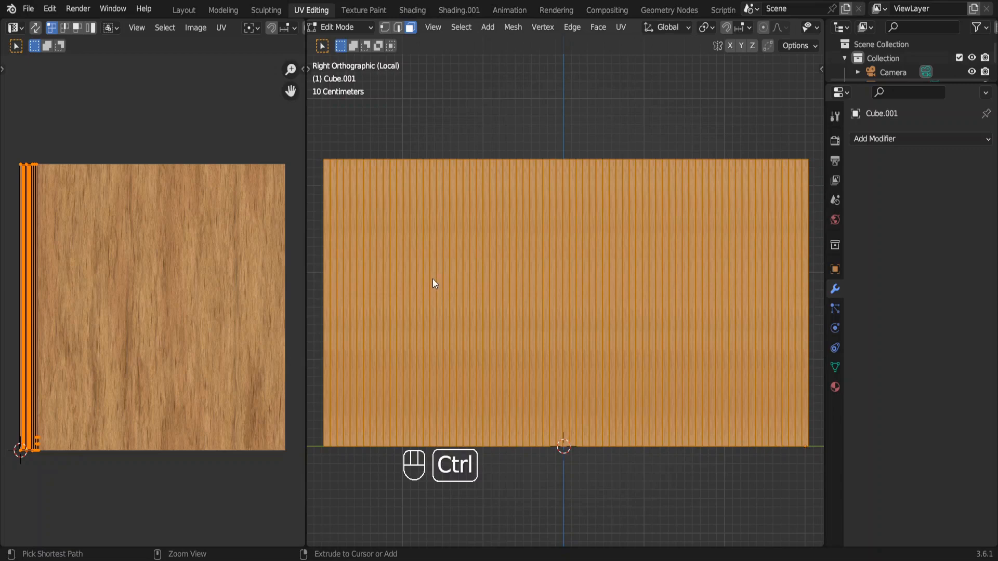
pyautogui.hotkey('ctrl', 'z')
pyautogui.hotkey('ctrl', 'z')
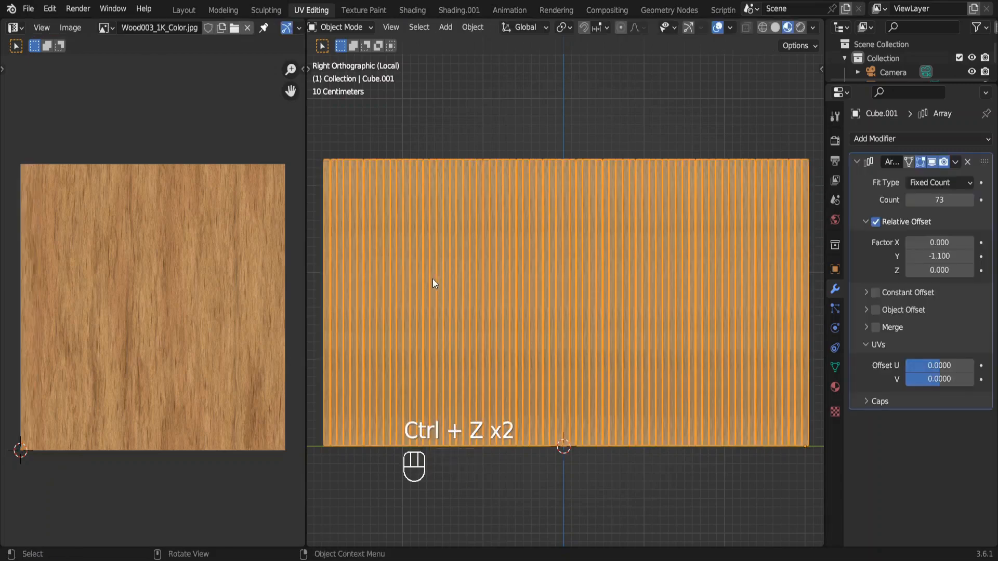
# Set the array's UV offsets to U 0.0448 and V -0.0448, apply it, and examine the plank UVs in Edit Mode.
pyautogui.moveTo(924, 364)
pyautogui.mouseDown()
pyautogui.moveTo(940, 366)
pyautogui.moveTo(938, 377)
pyautogui.mouseUp()
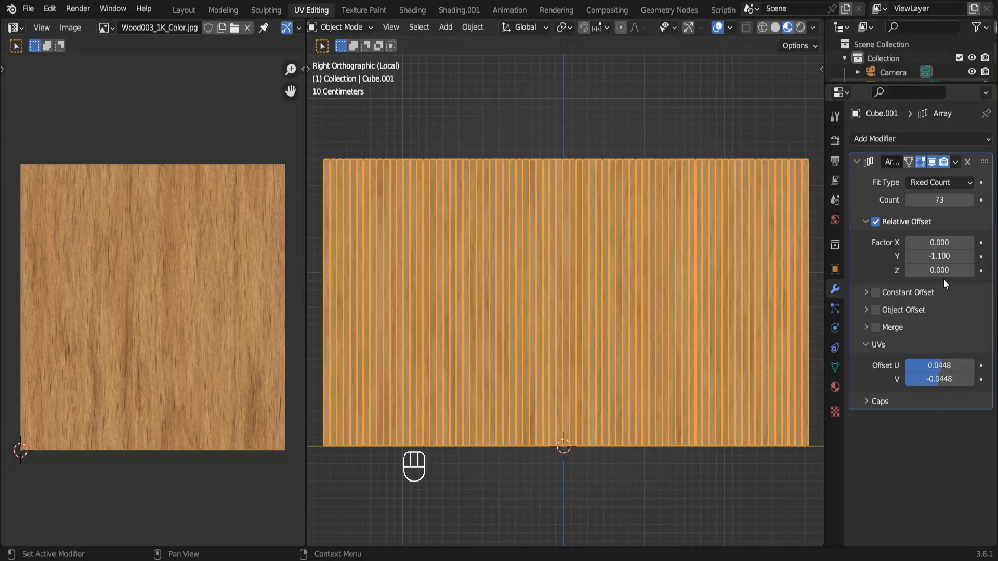
pyautogui.click(956, 162)
pyautogui.click(896, 178)
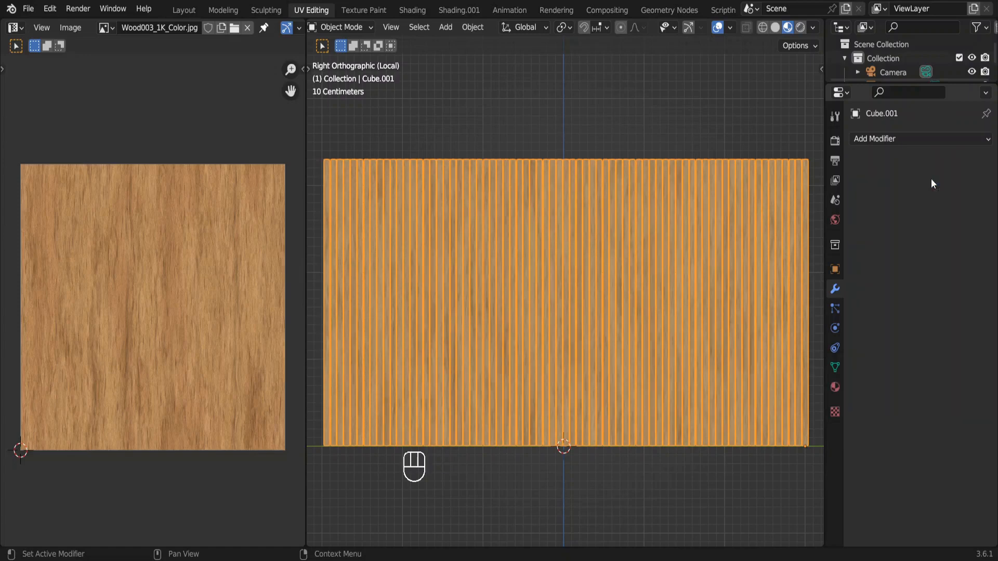
pyautogui.press('Tab')
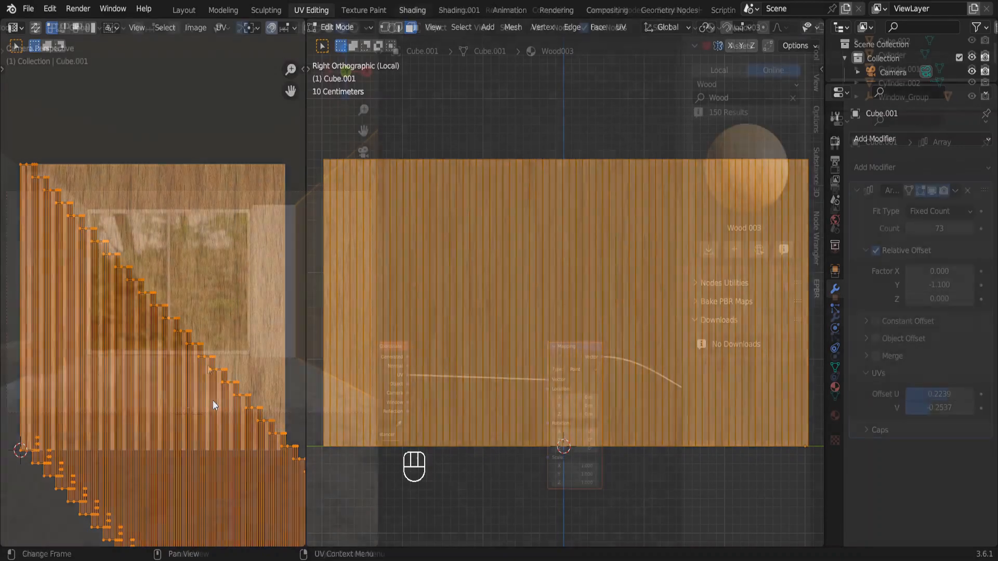
# Switch to the Layout workspace and preview the camera view of the room with Rendered shading.
pyautogui.click(184, 10)
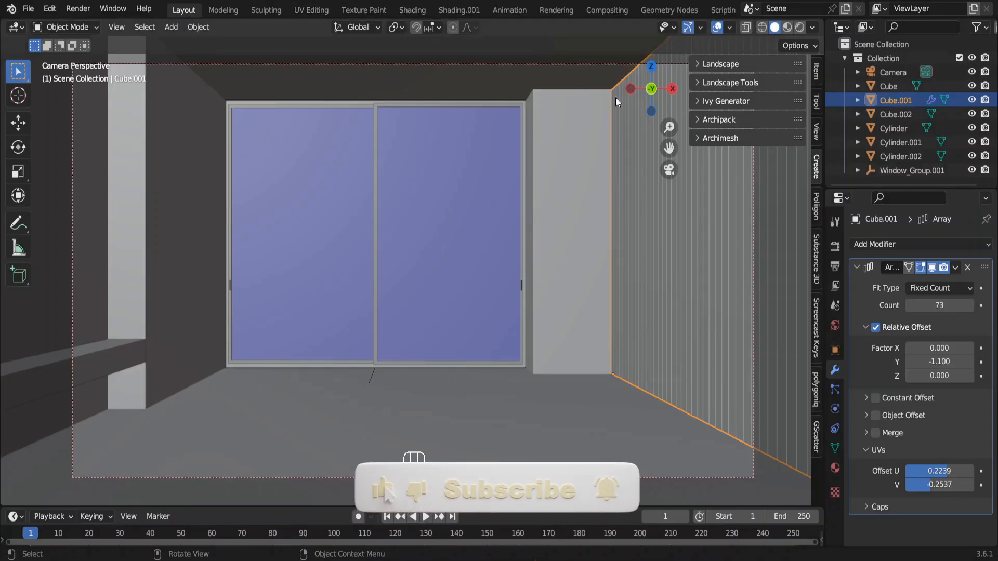
pyautogui.click(801, 27)
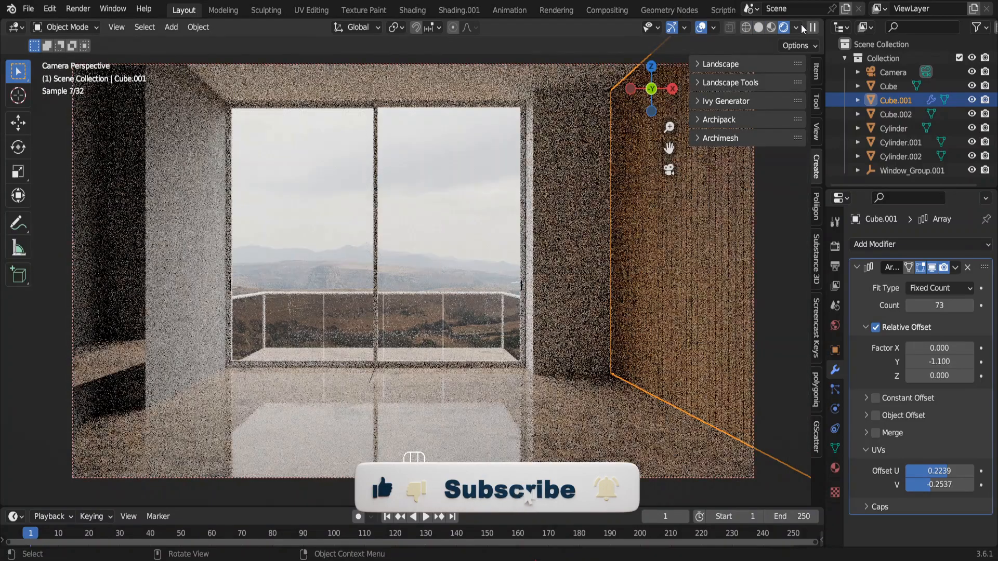